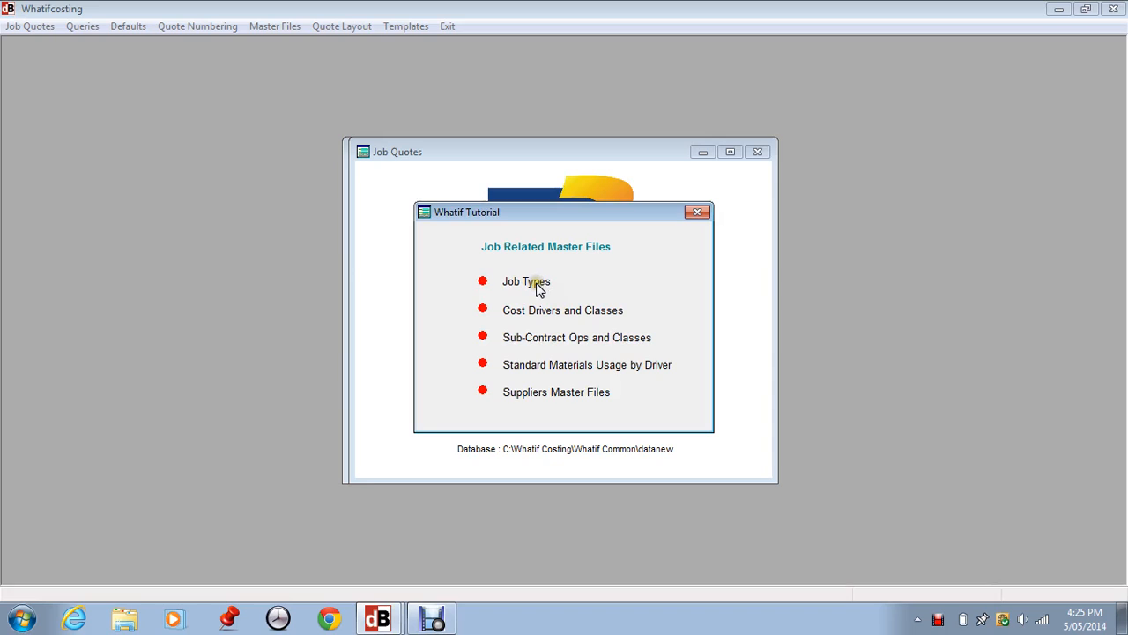
- Review the topics listed under Job Related Master Files and close the tutorial window
click(535, 310)
click(536, 312)
click(530, 310)
click(509, 315)
click(585, 312)
click(586, 314)
click(574, 310)
click(533, 310)
click(577, 313)
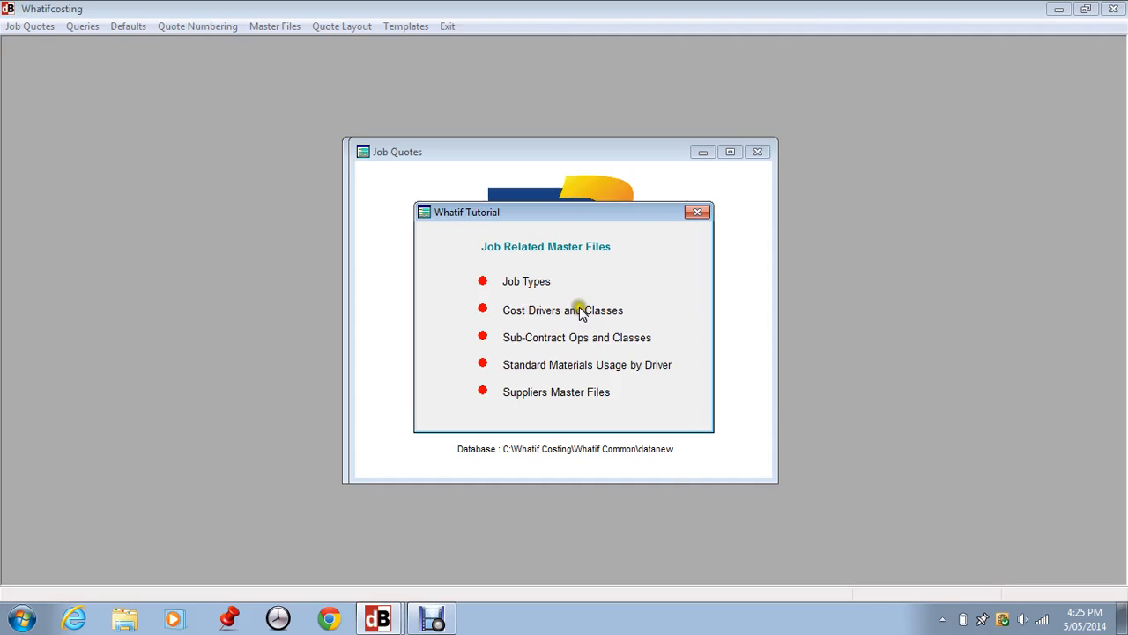
click(579, 313)
click(582, 314)
click(575, 315)
click(567, 342)
click(569, 342)
click(550, 362)
click(539, 368)
click(570, 363)
click(593, 363)
click(602, 368)
click(697, 213)
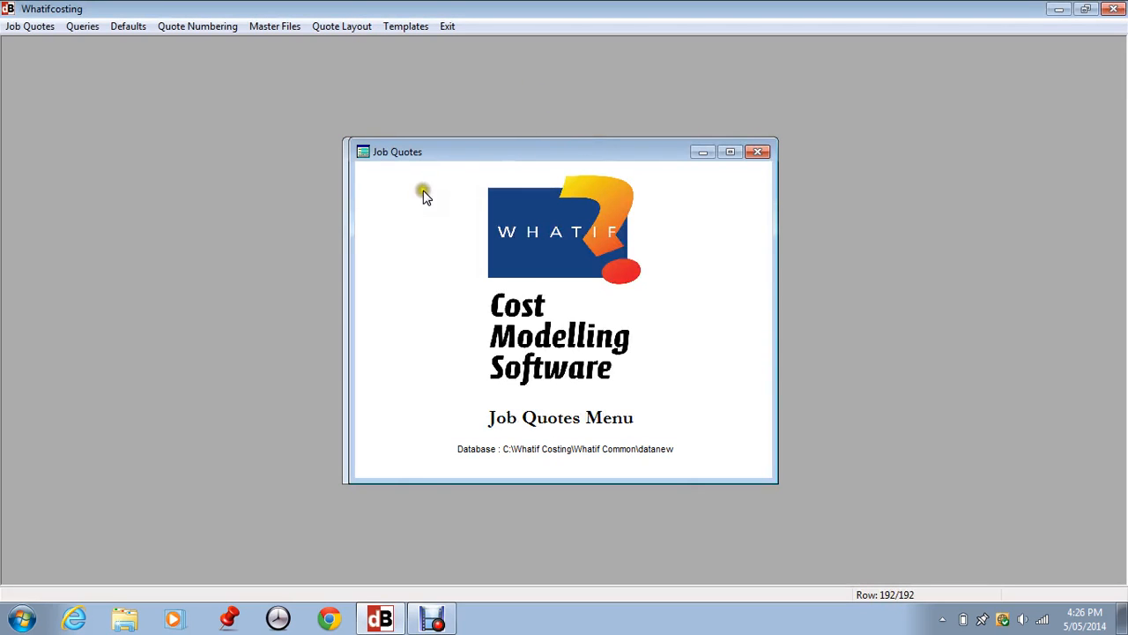
- Open the Job Types master file and bring up the TYPE2 job type for editing
click(284, 32)
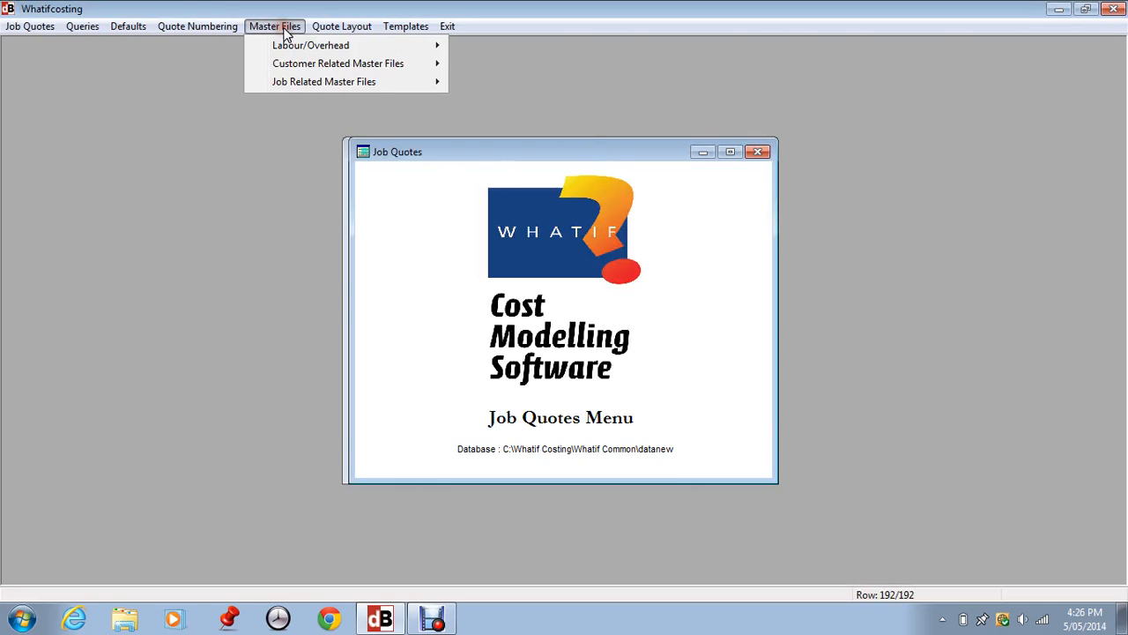
click(299, 81)
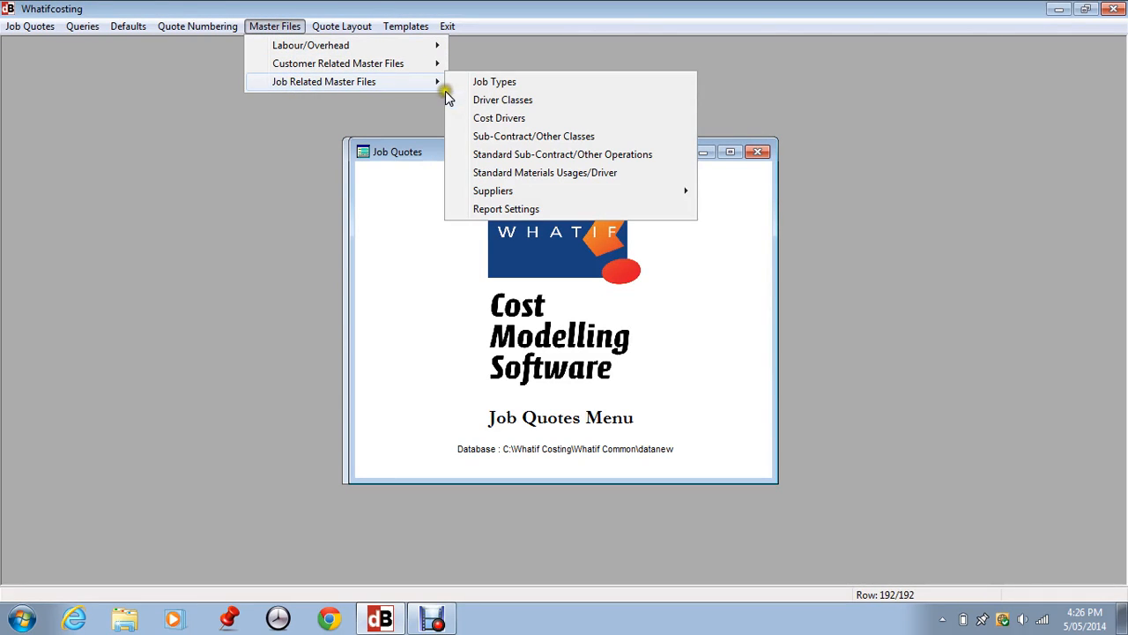
click(493, 82)
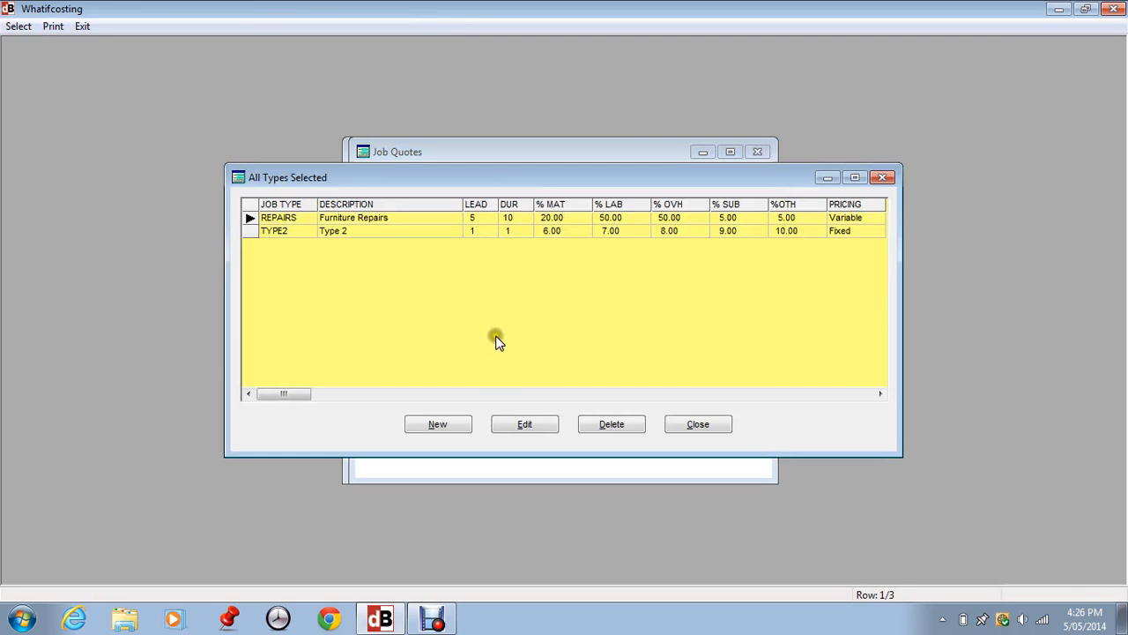
click(284, 231)
click(284, 231)
click(280, 231)
click(526, 426)
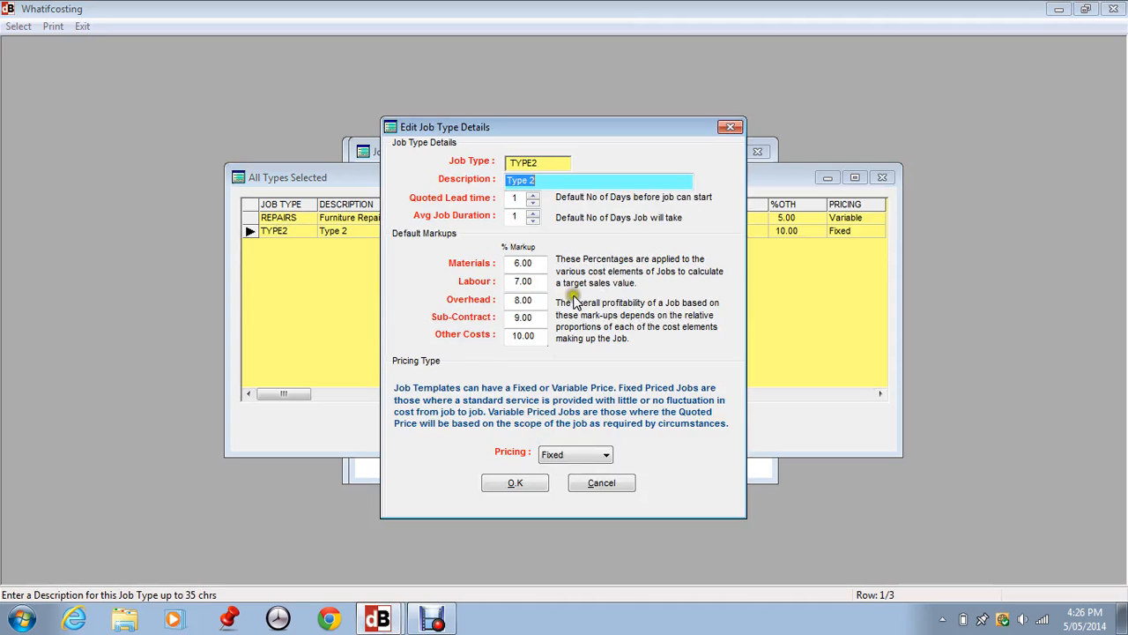
- Set the TYPE2 job type's quoted lead time to 4 days and its average job duration to 6 days
click(531, 196)
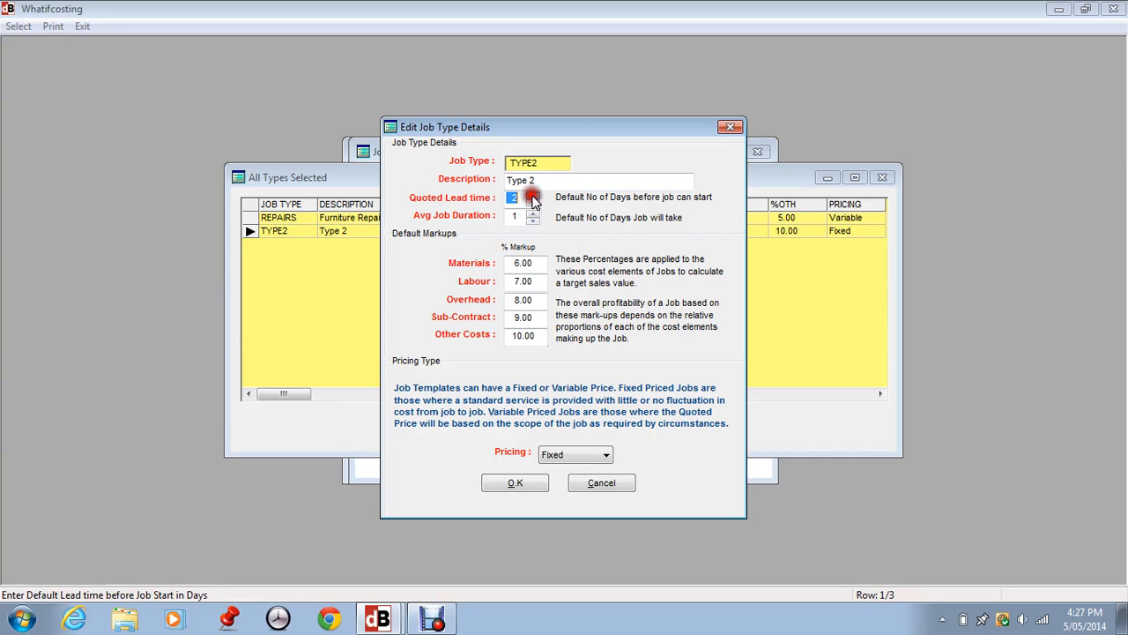
click(530, 195)
click(532, 196)
double_click(532, 213)
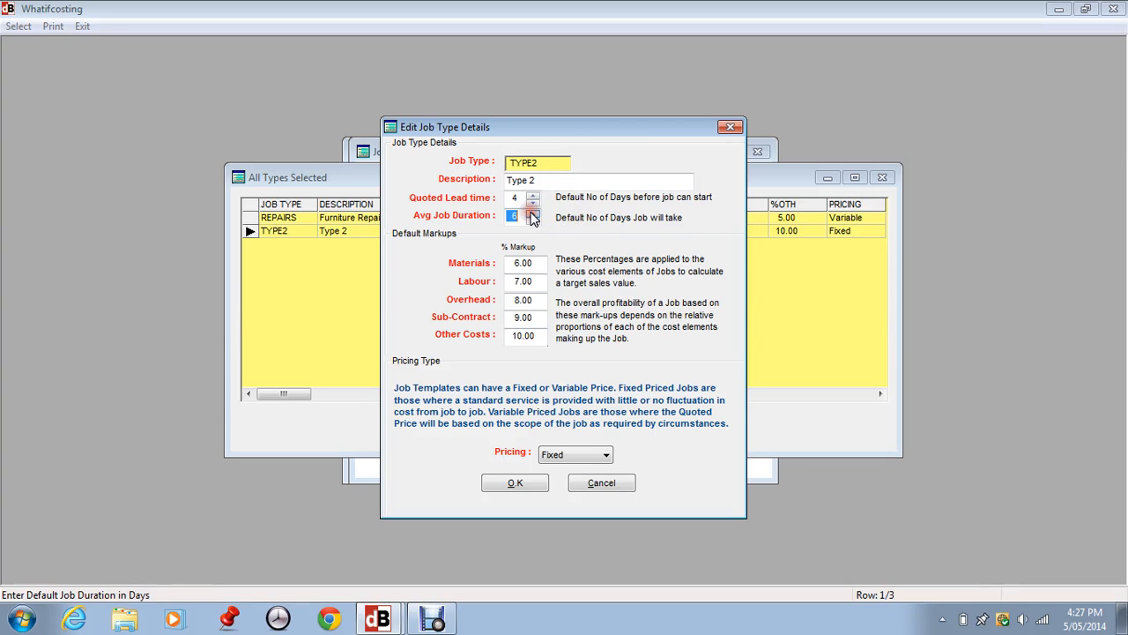
click(532, 213)
- Examine the default markup percentages for labour, overhead, sub-contract, other costs and materials
click(534, 281)
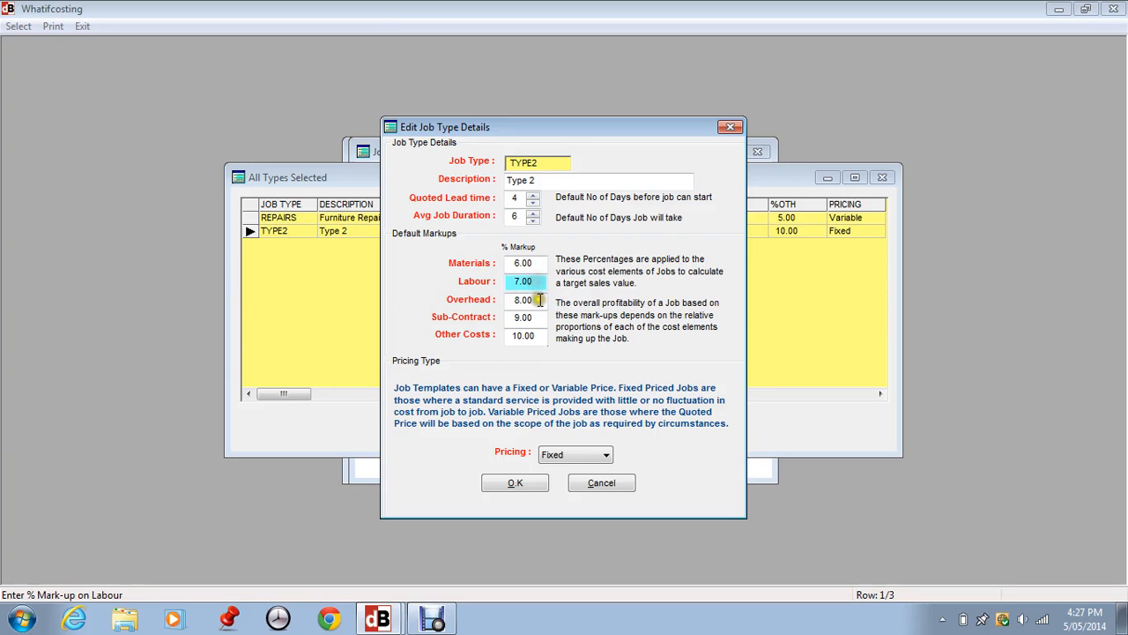
click(538, 299)
click(538, 317)
click(540, 335)
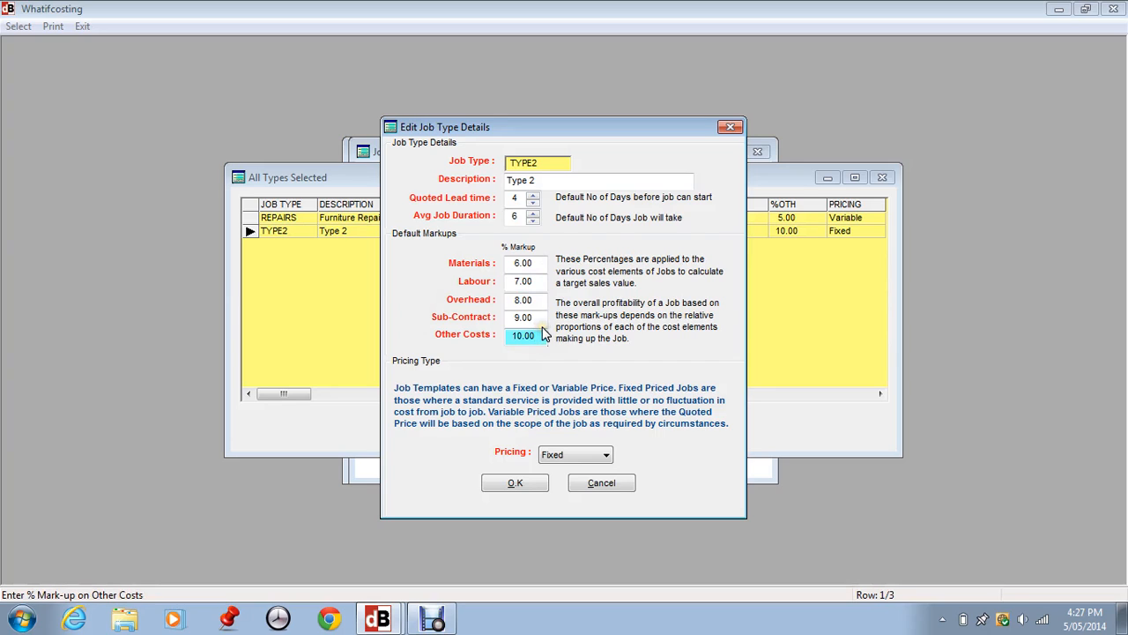
click(511, 263)
- Choose Fixed pricing for the TYPE2 job type, save it and close the job types list
click(552, 454)
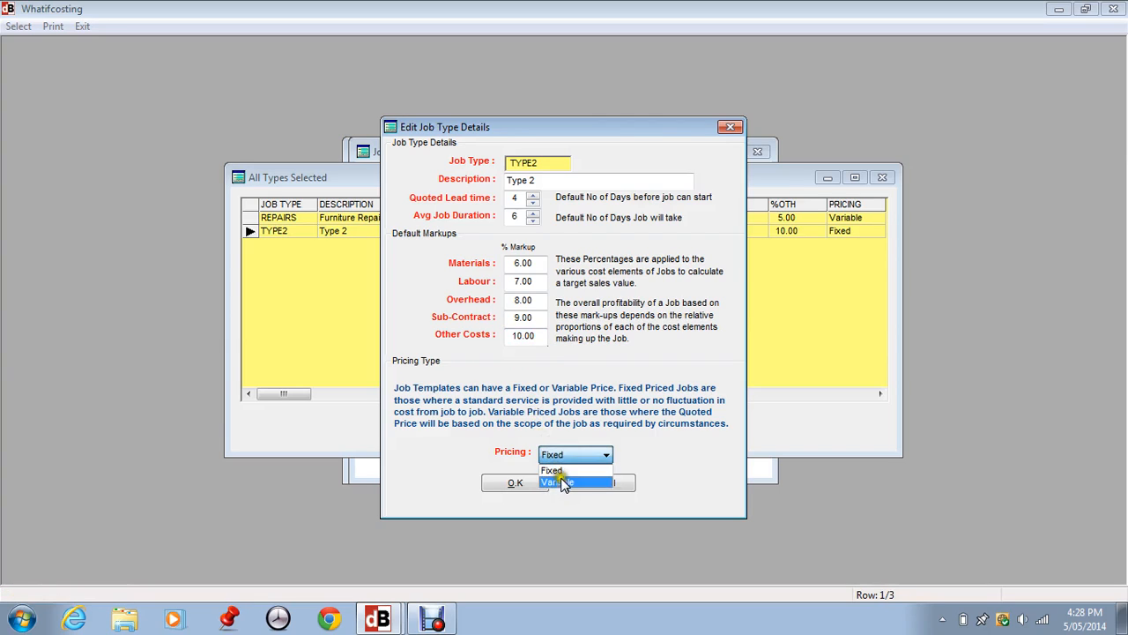
click(566, 462)
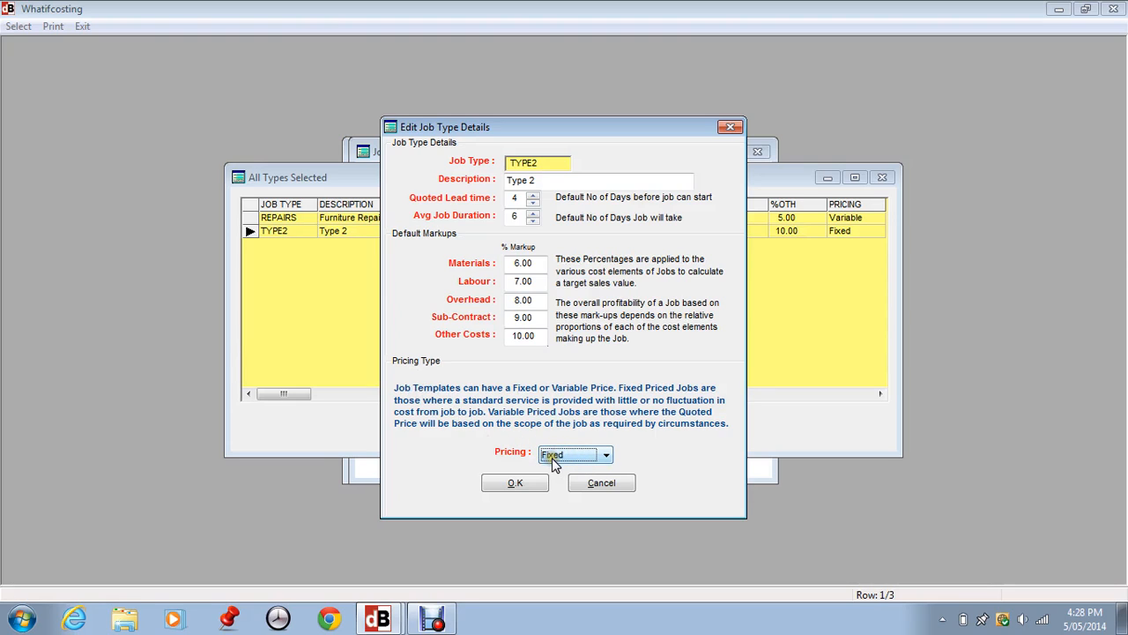
click(516, 483)
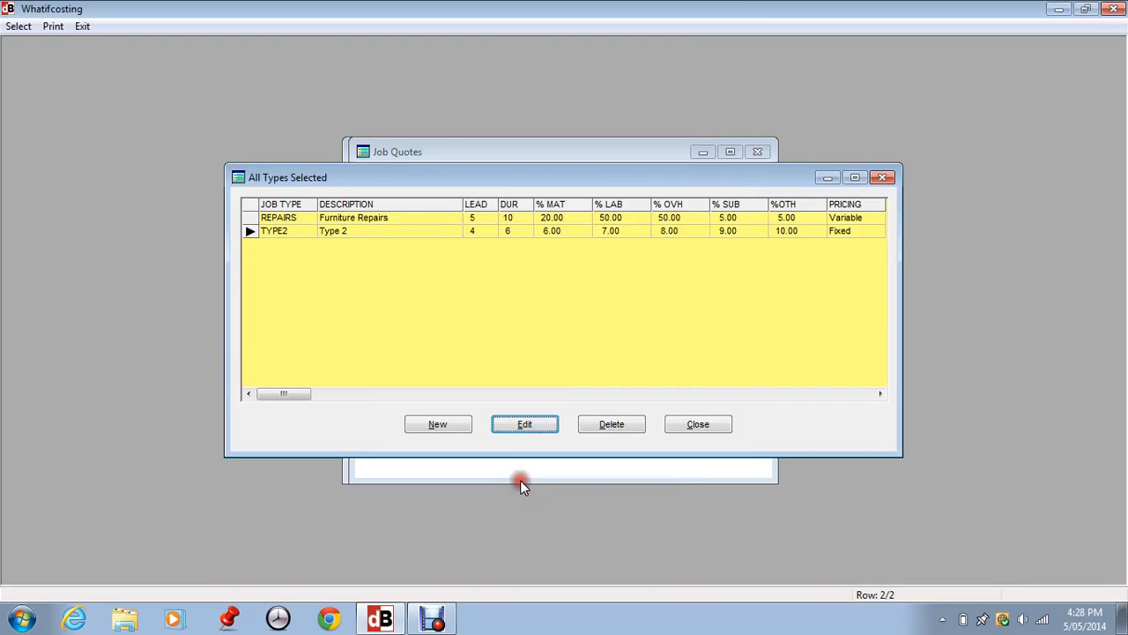
click(695, 424)
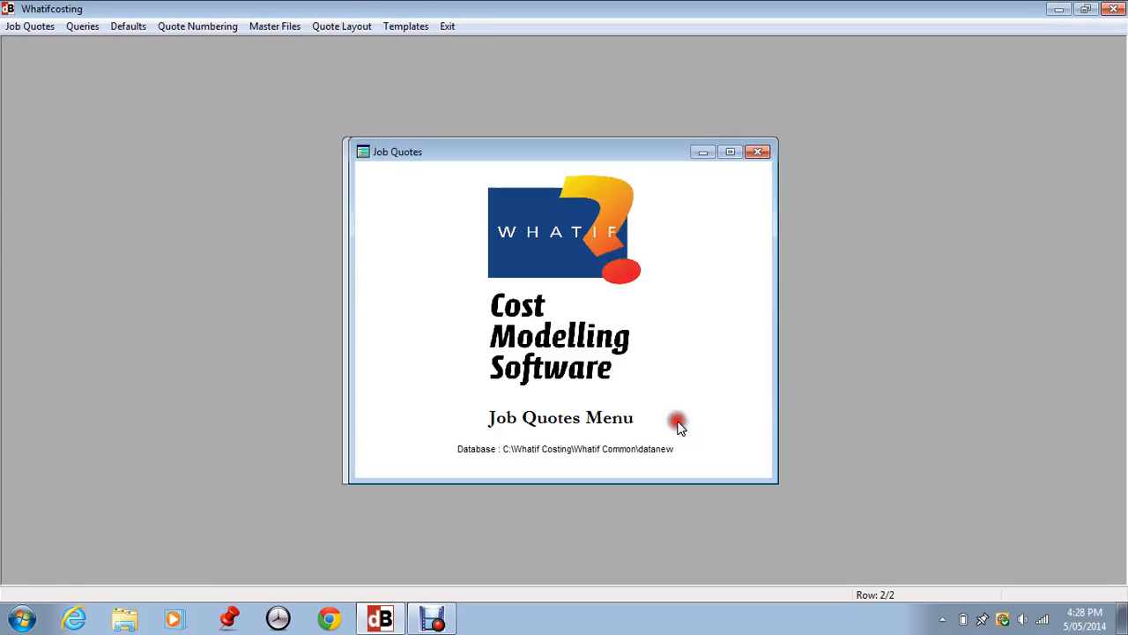
- Open the Cost Drivers master file and bring up the DOORS driver for editing
click(287, 26)
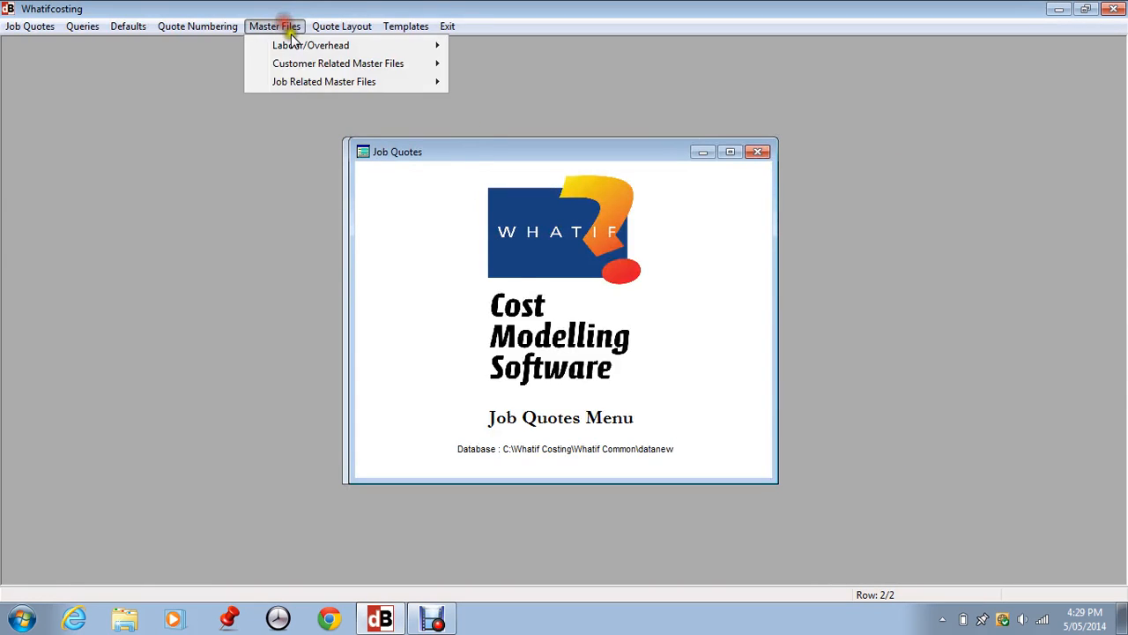
mouse_move(294, 79)
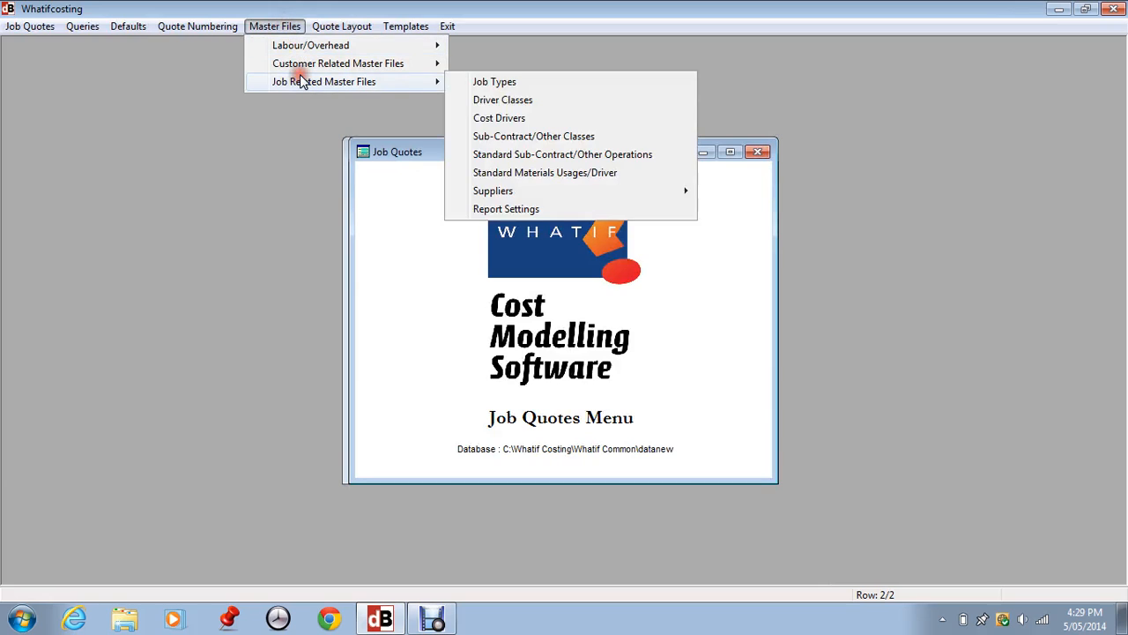
click(478, 120)
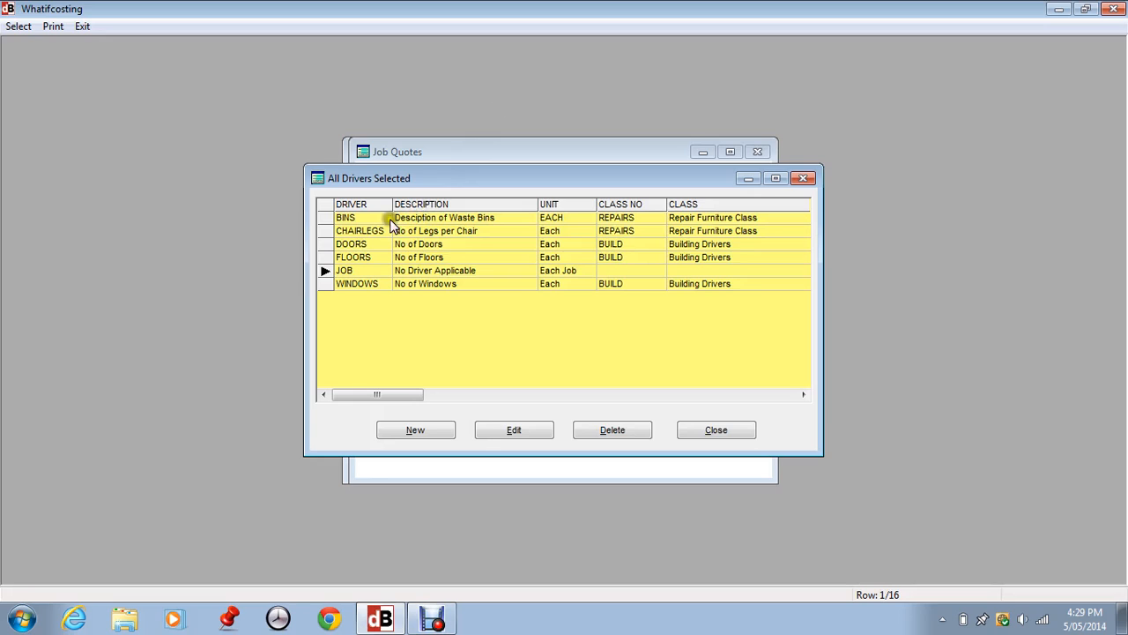
click(372, 245)
click(516, 433)
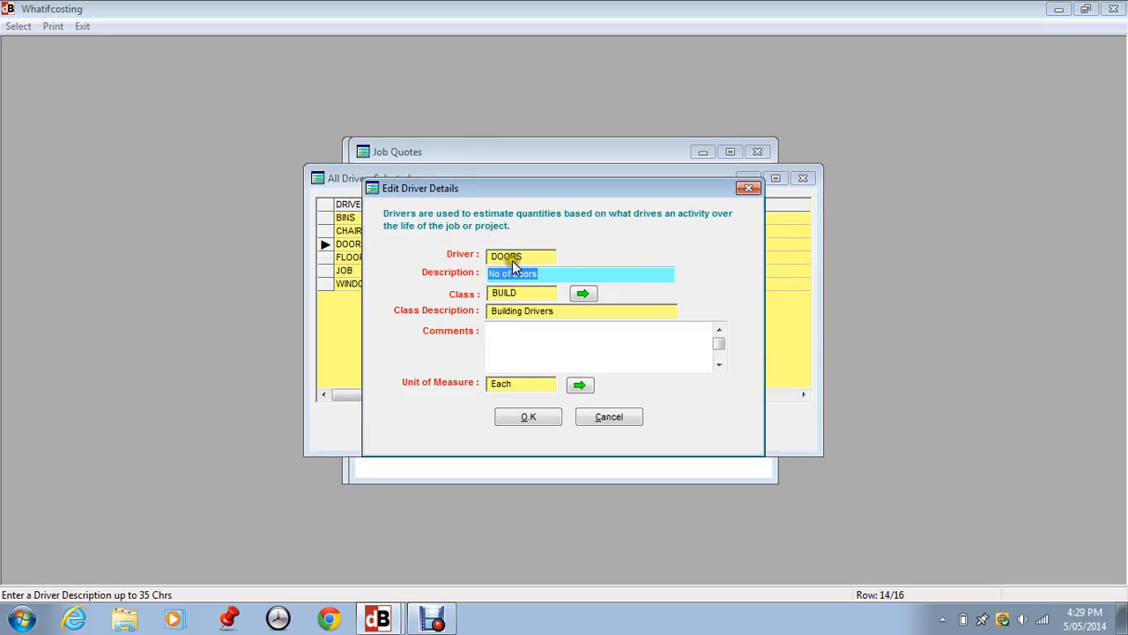
- Examine the DOORS driver's description, the selectable driver classes and the comments field
click(546, 273)
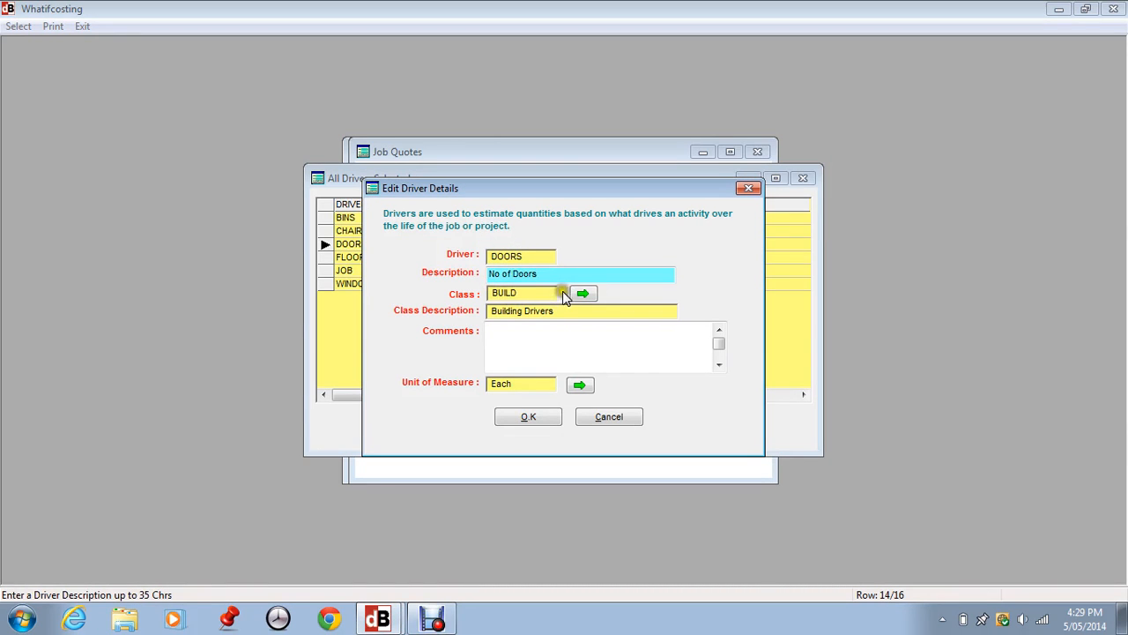
click(576, 292)
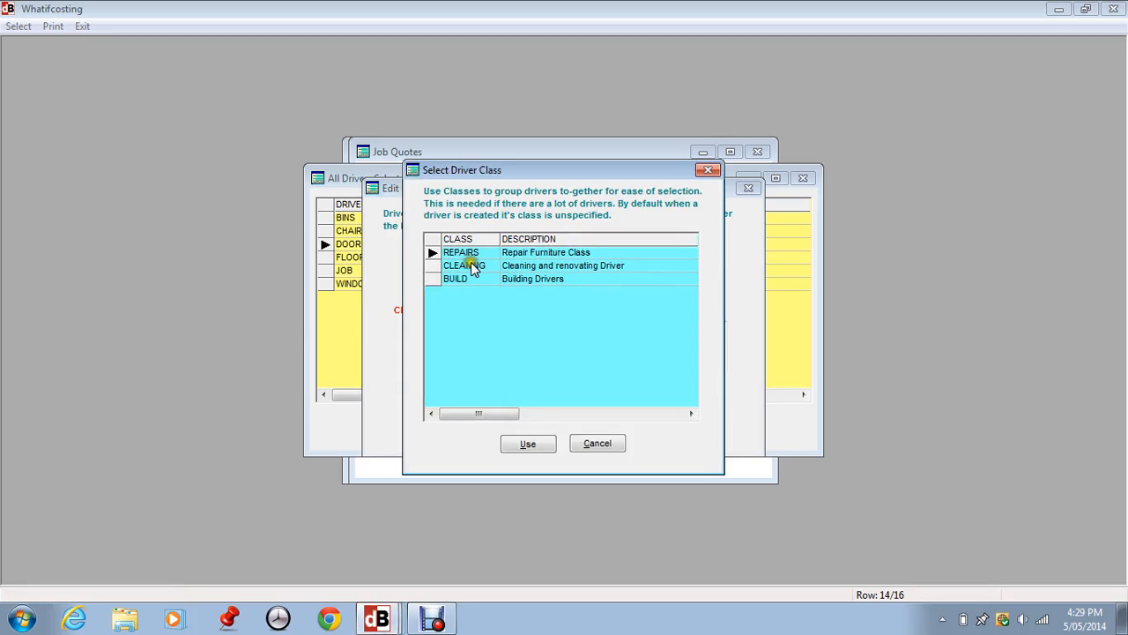
click(596, 443)
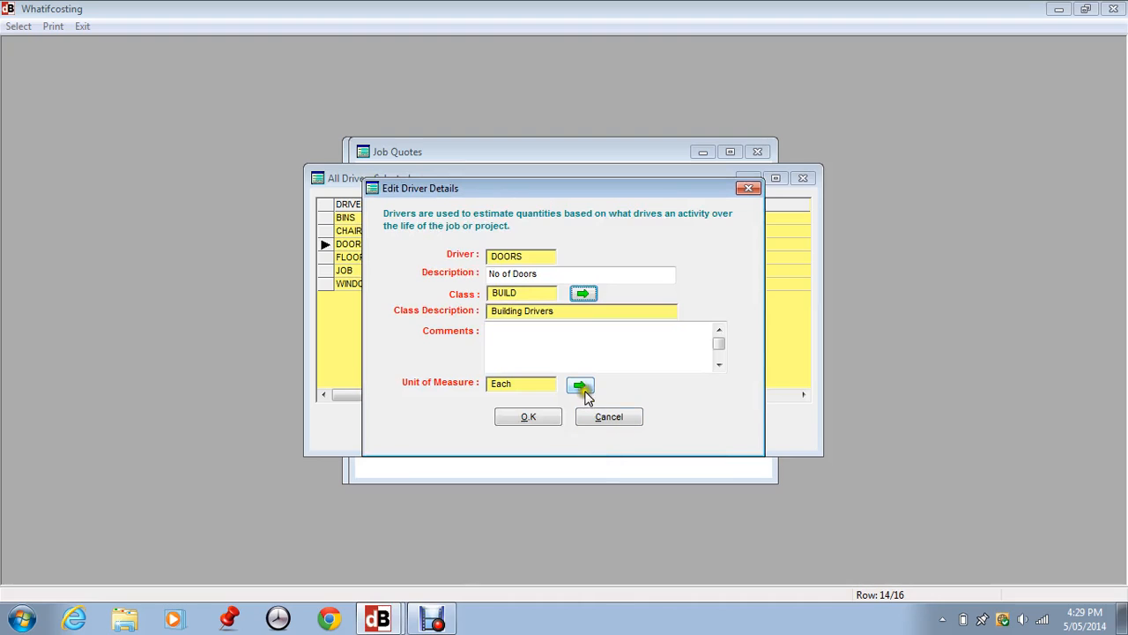
click(510, 335)
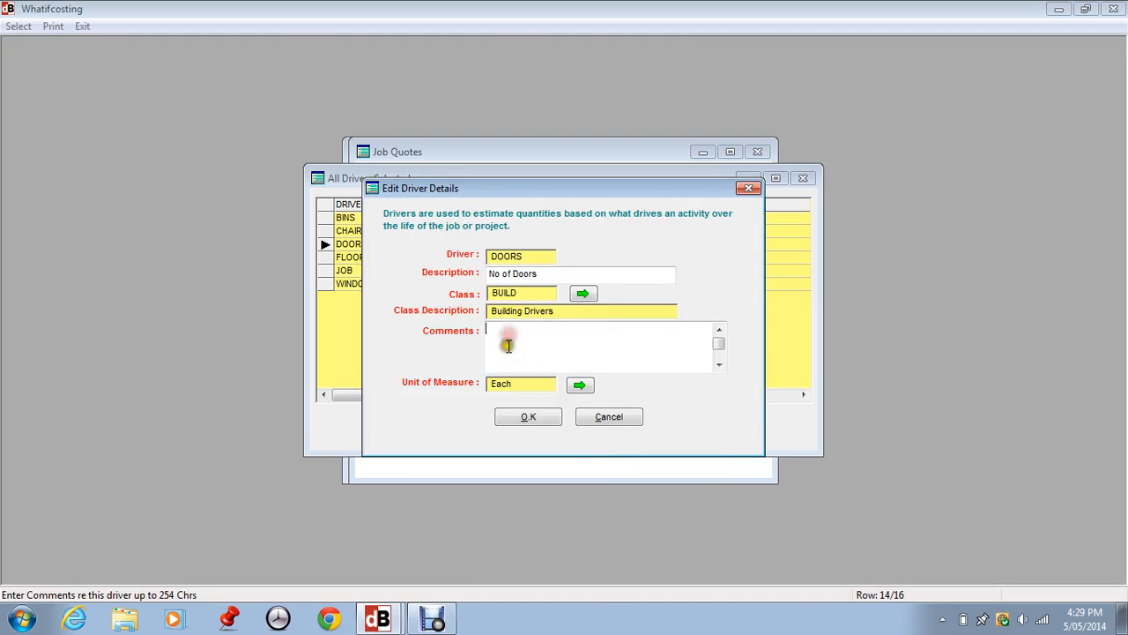
- Choose Each as the DOORS driver's unit of measure, save the driver and close the drivers list
click(580, 385)
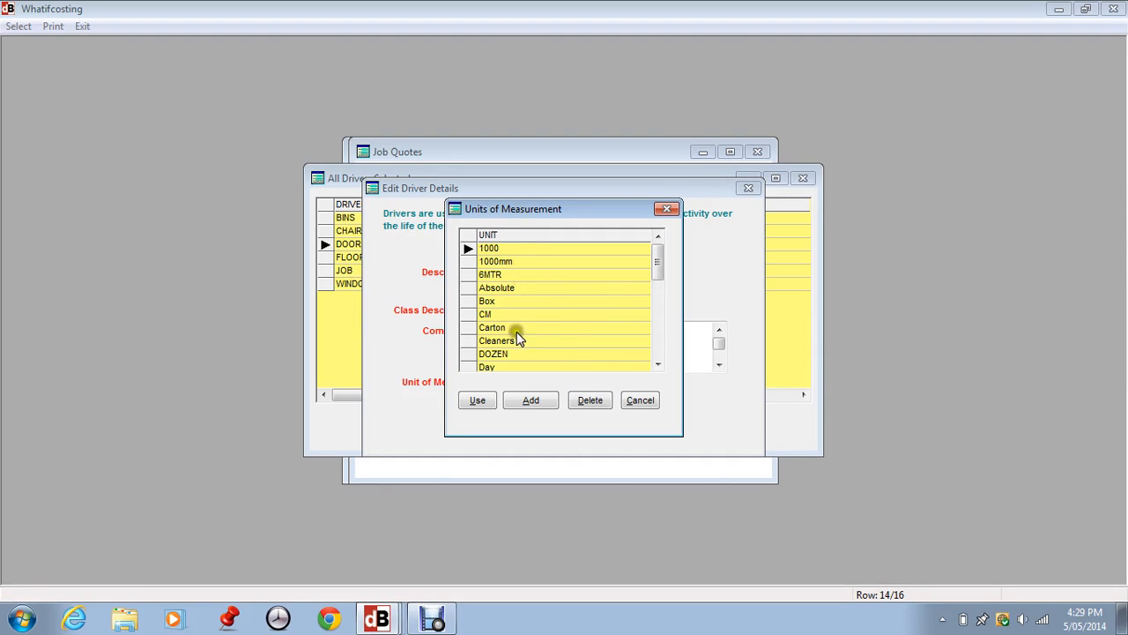
click(657, 340)
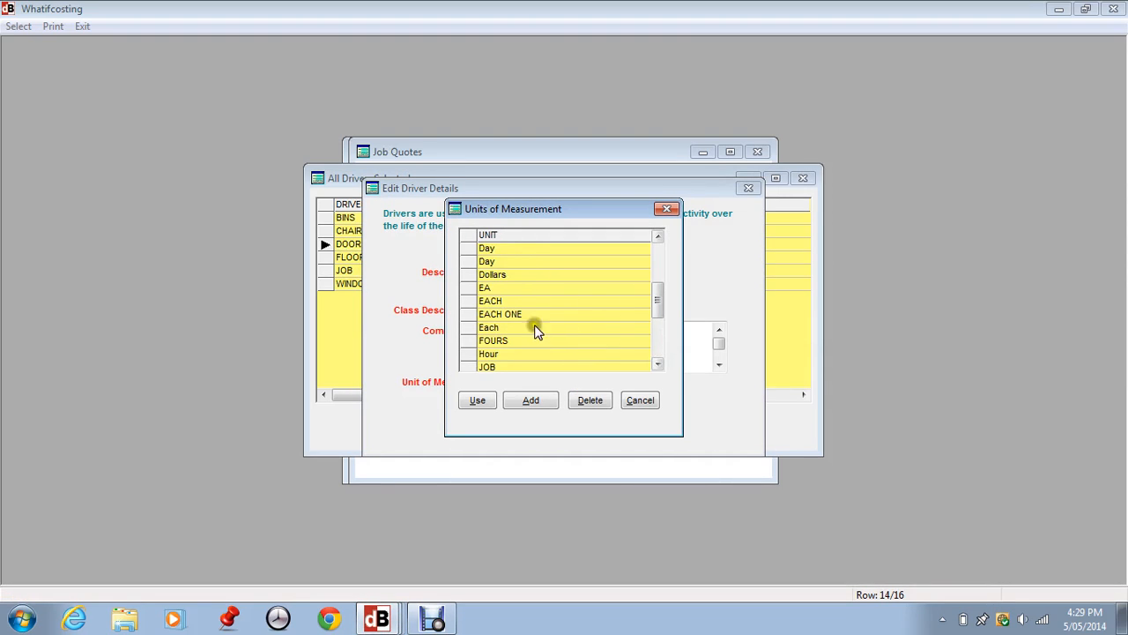
click(477, 400)
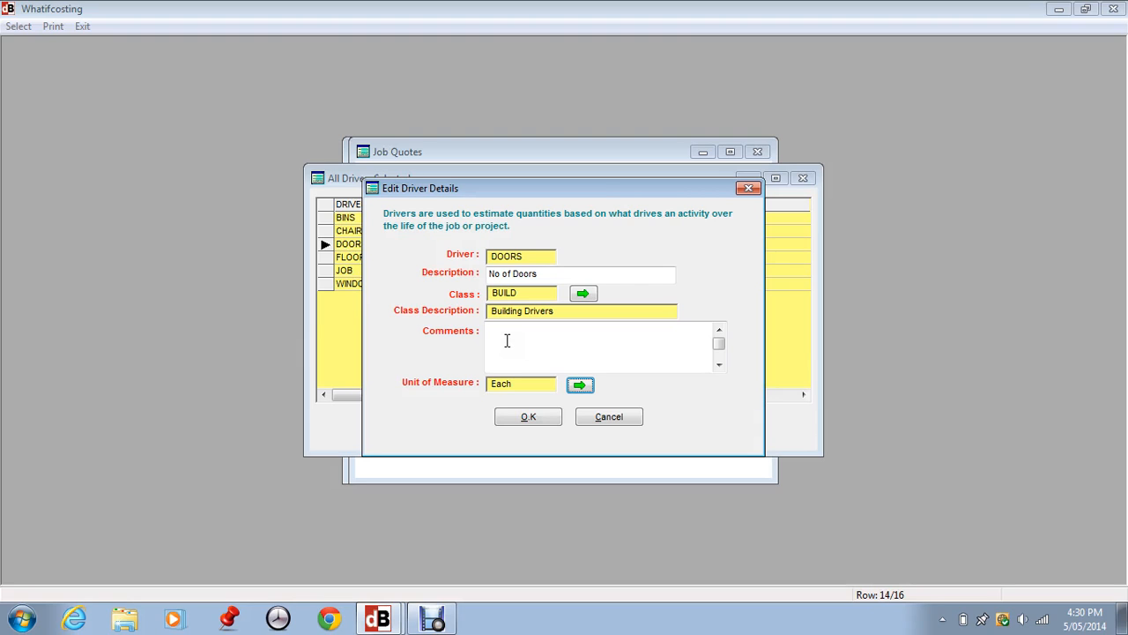
click(528, 416)
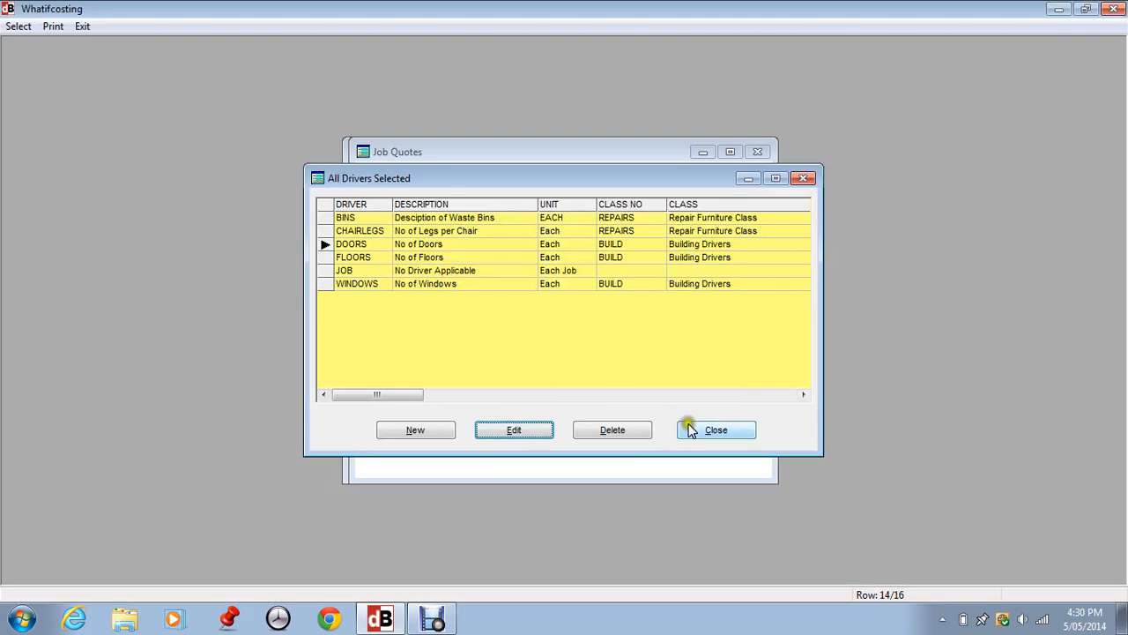
click(715, 430)
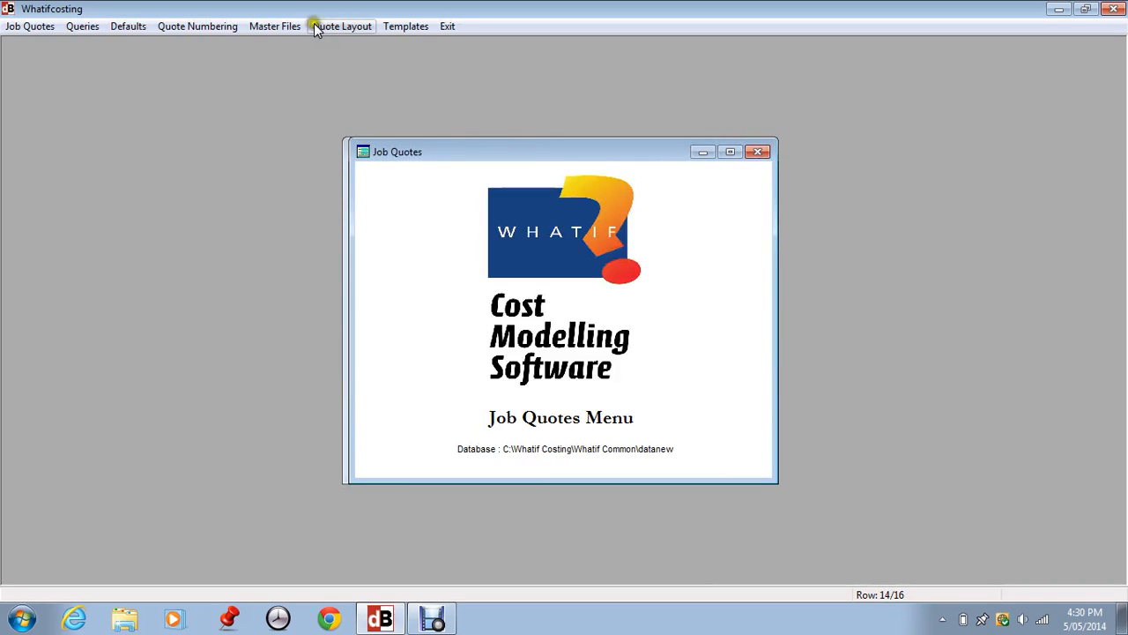
- Open the Standard Sub-Contract/Other Operations master file from the job related master files
click(291, 26)
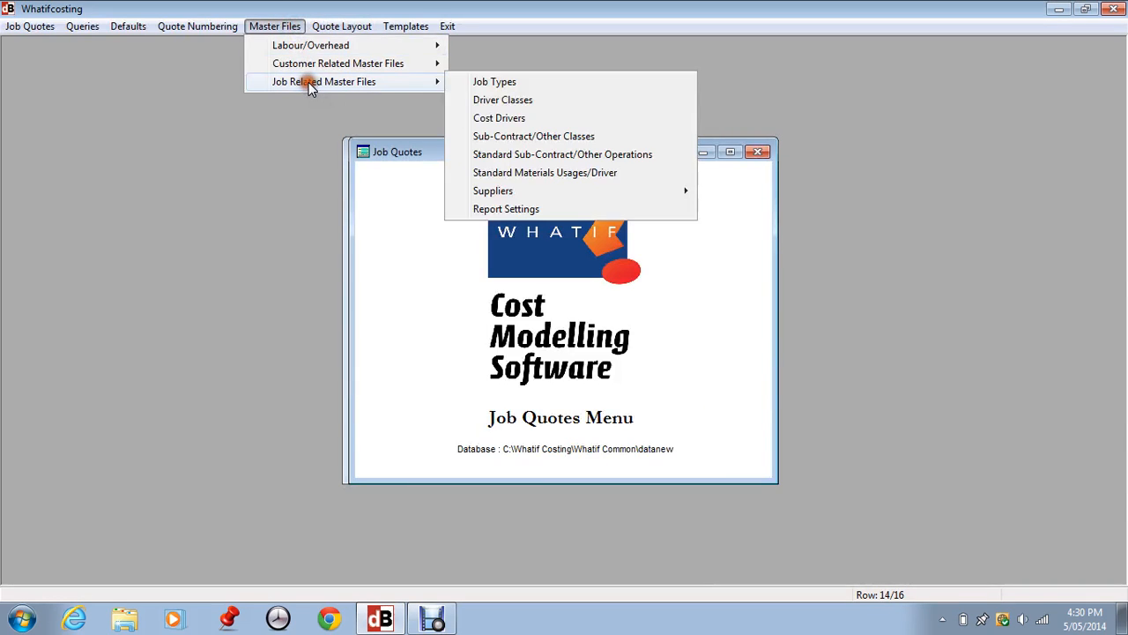
mouse_move(416, 83)
click(490, 137)
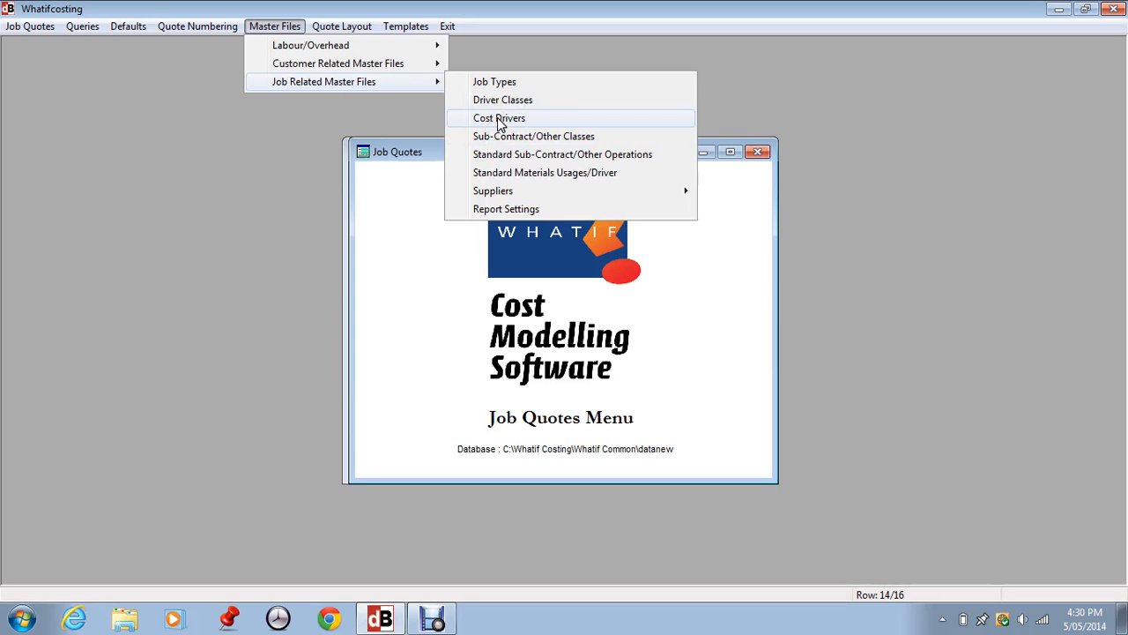
click(489, 140)
click(475, 156)
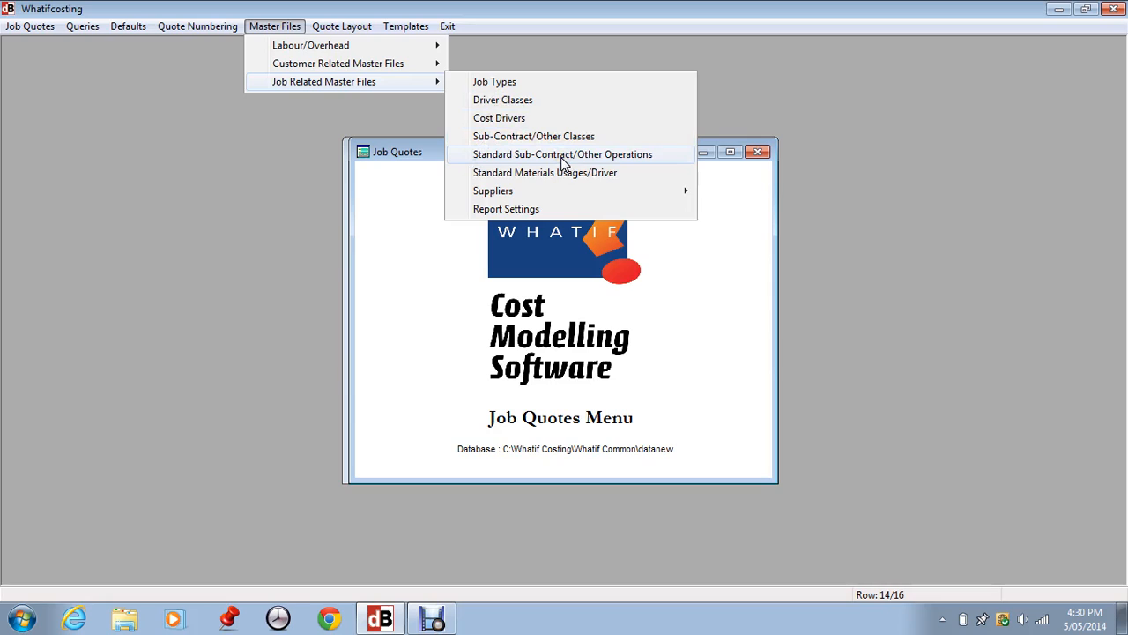
click(561, 159)
click(561, 159)
click(536, 157)
click(536, 157)
click(539, 157)
click(528, 156)
click(529, 157)
click(544, 139)
click(544, 141)
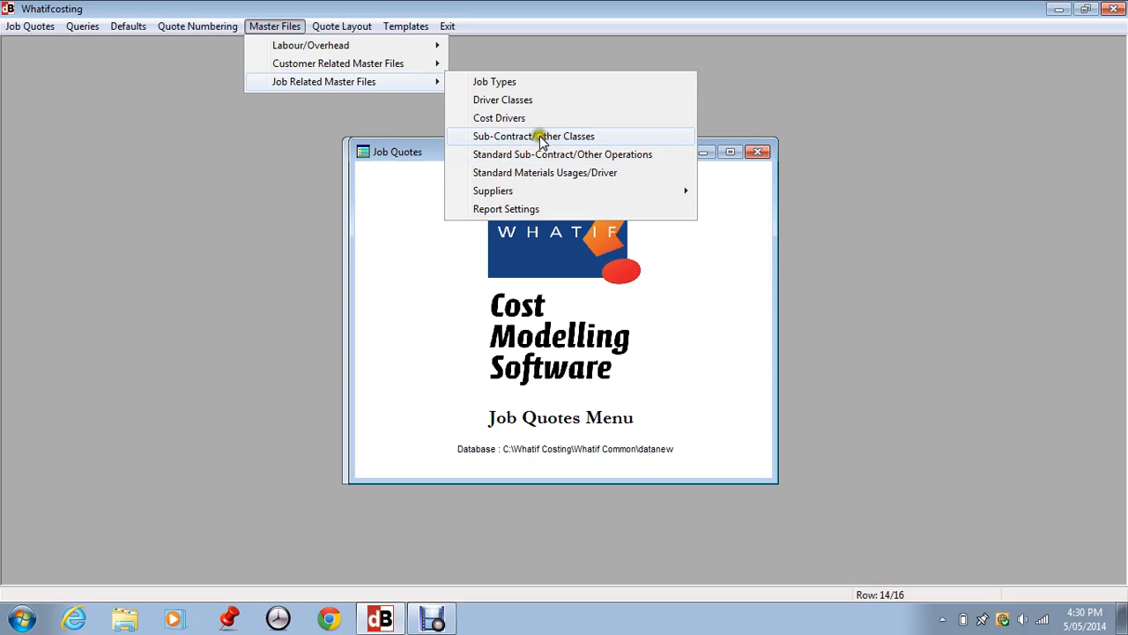
click(541, 156)
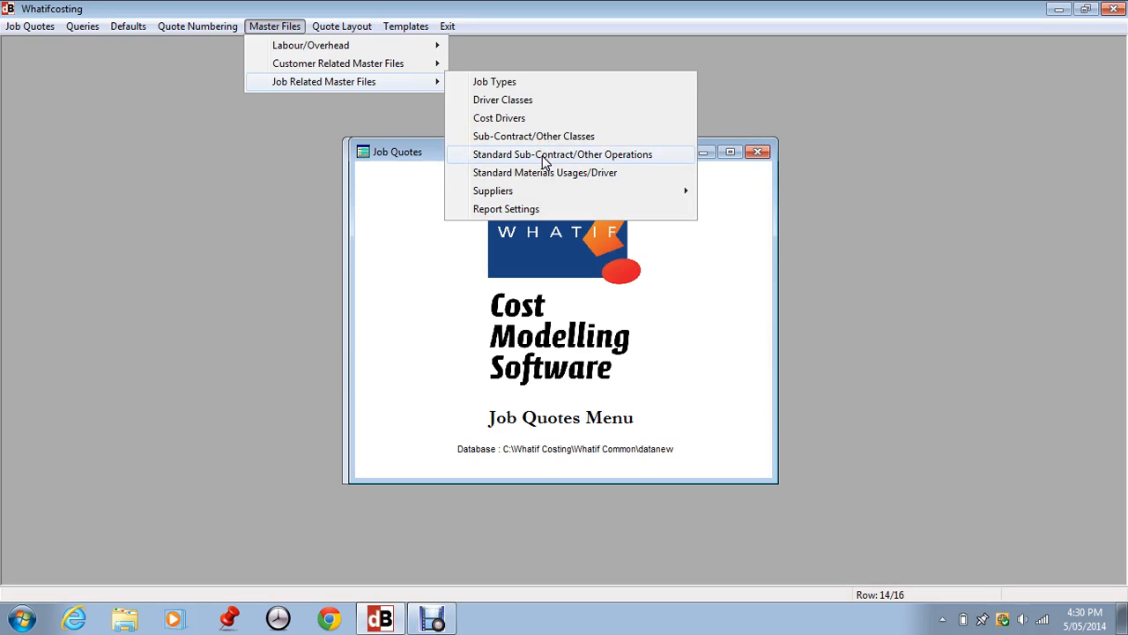
click(543, 158)
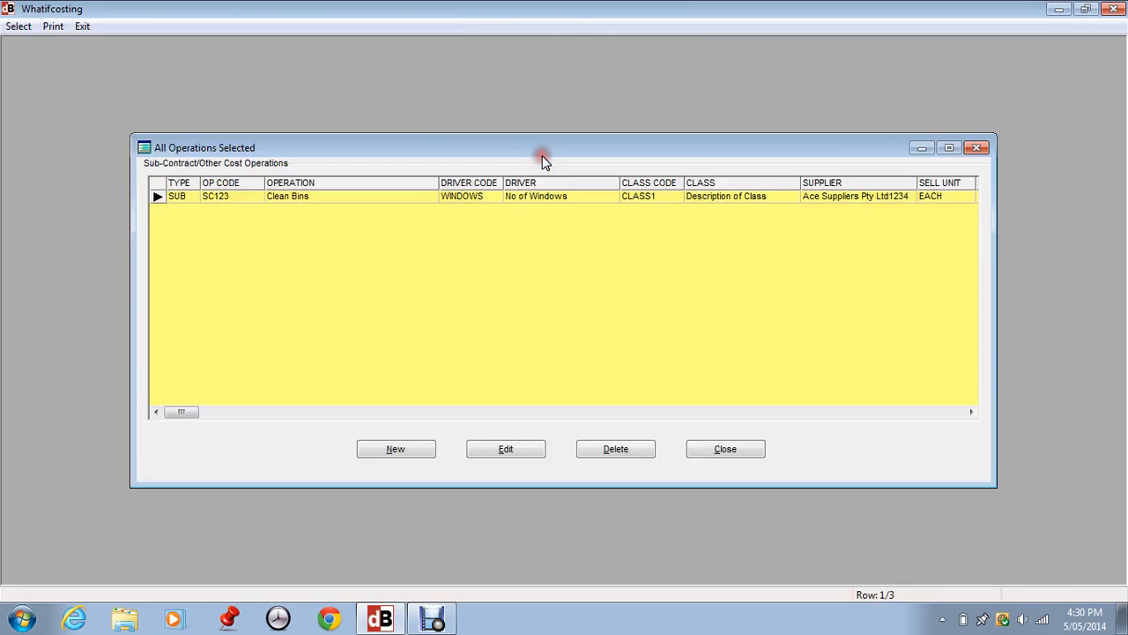
- Open the Clean Bins operation for editing, check its type options, assign class CLASS1, and review the op code and operation fields
click(505, 447)
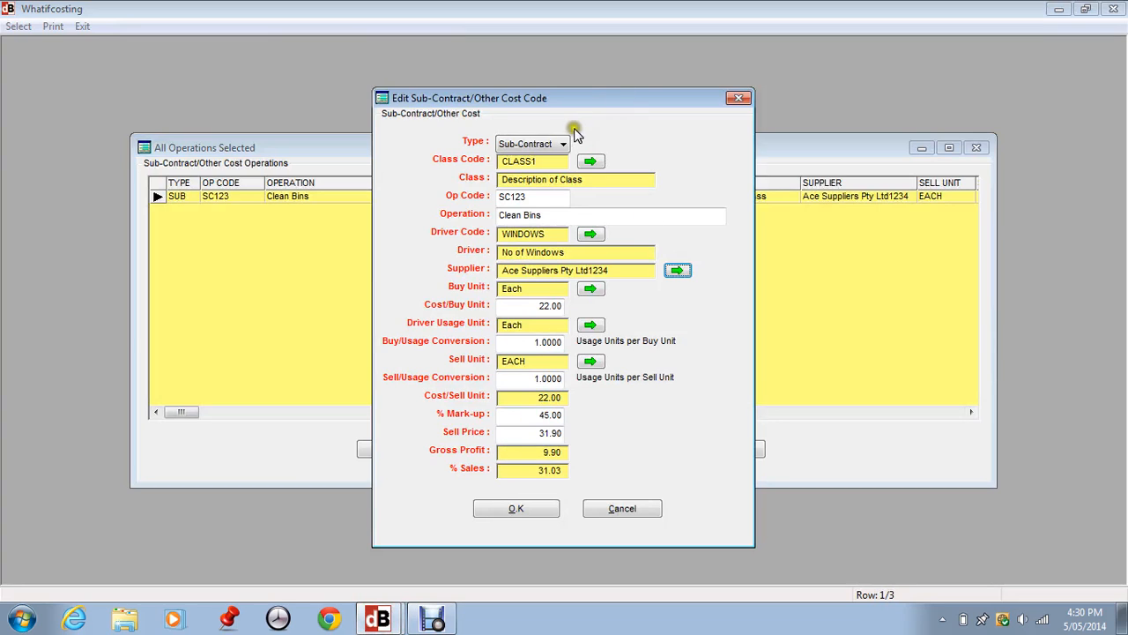
click(559, 143)
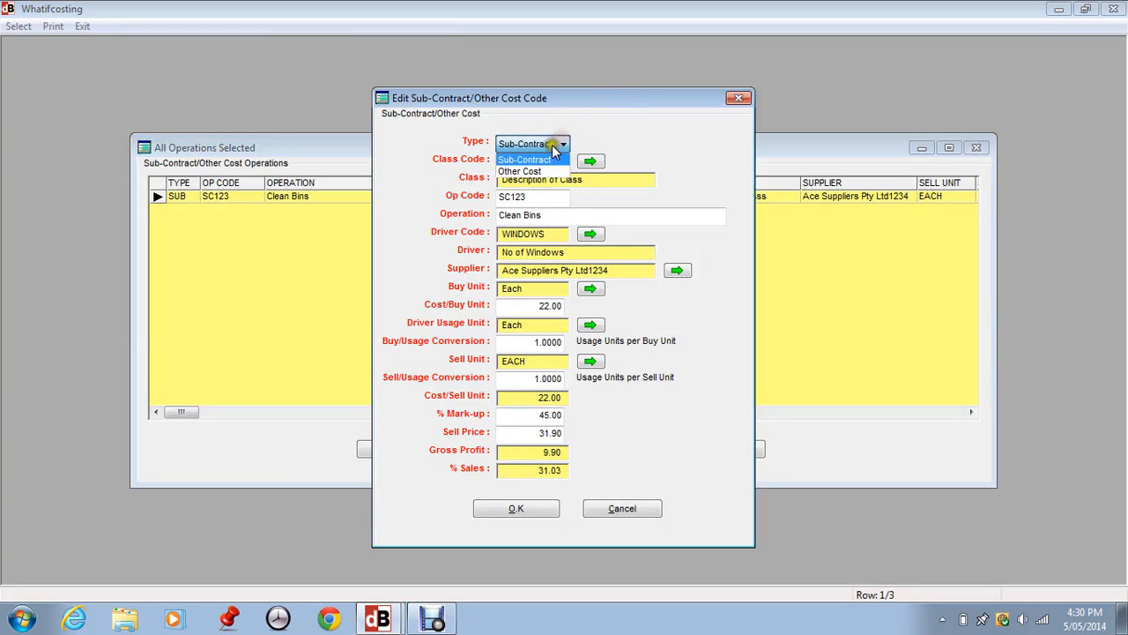
click(546, 145)
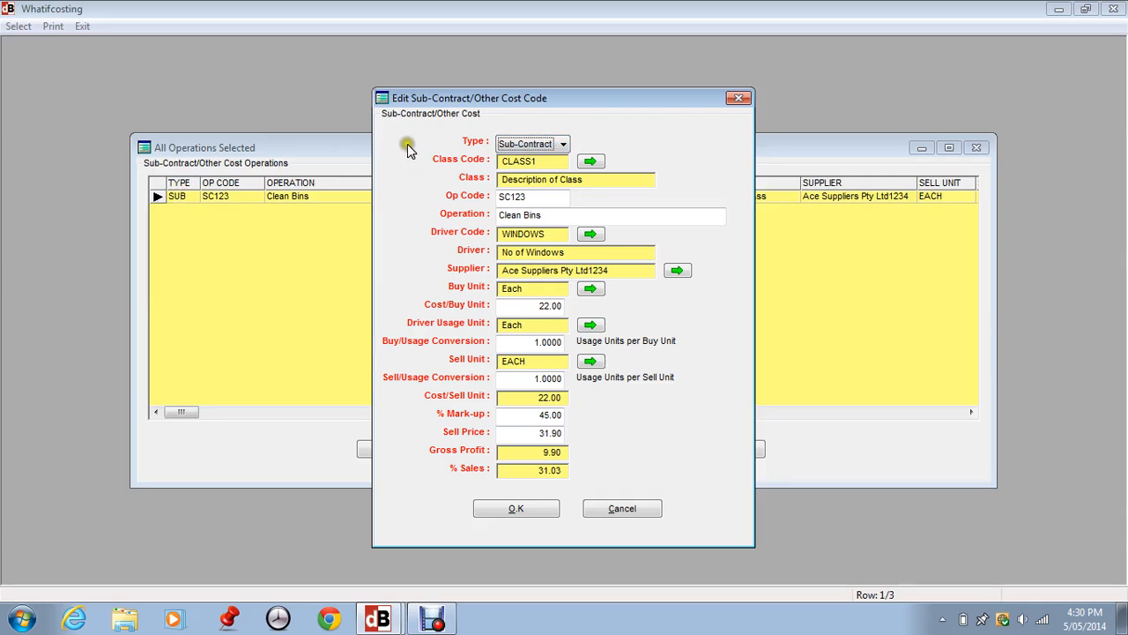
click(589, 161)
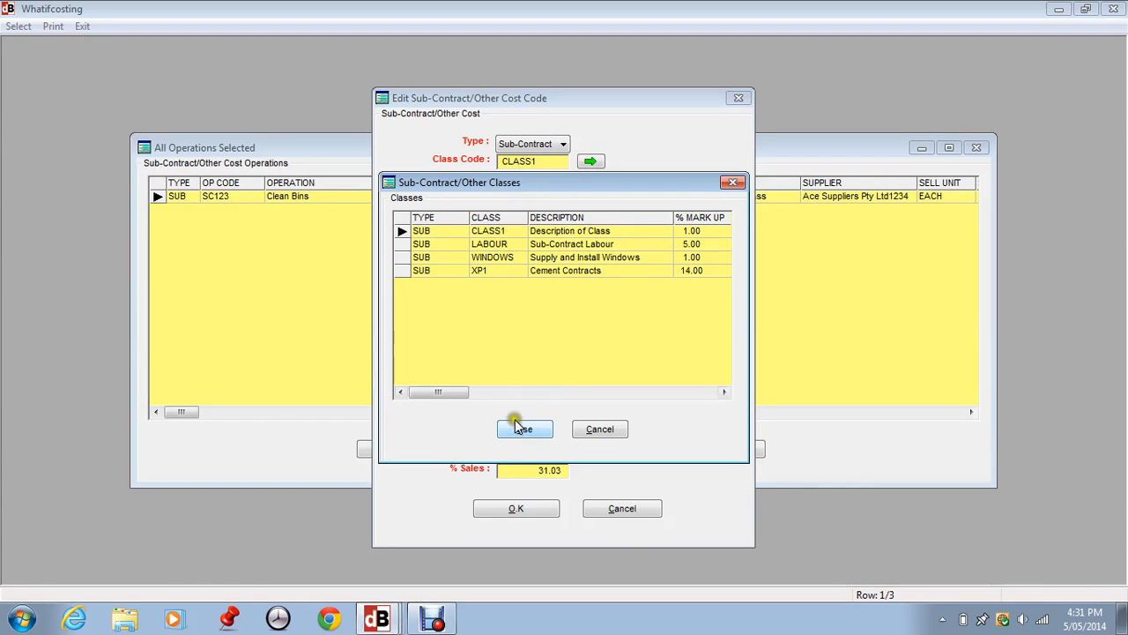
click(520, 428)
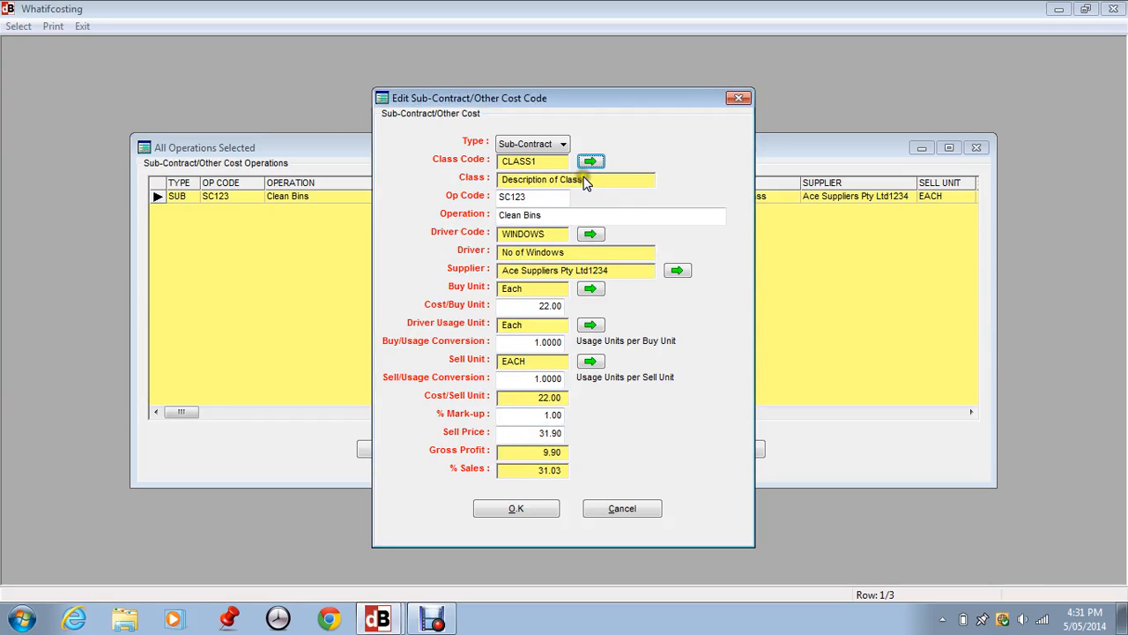
click(538, 197)
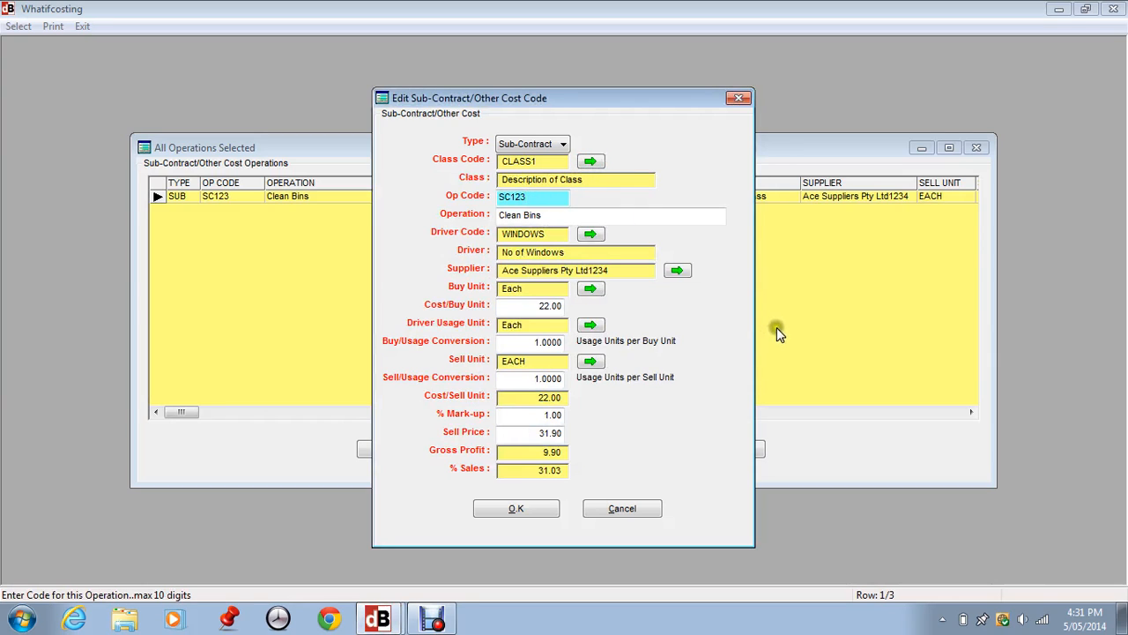
click(557, 217)
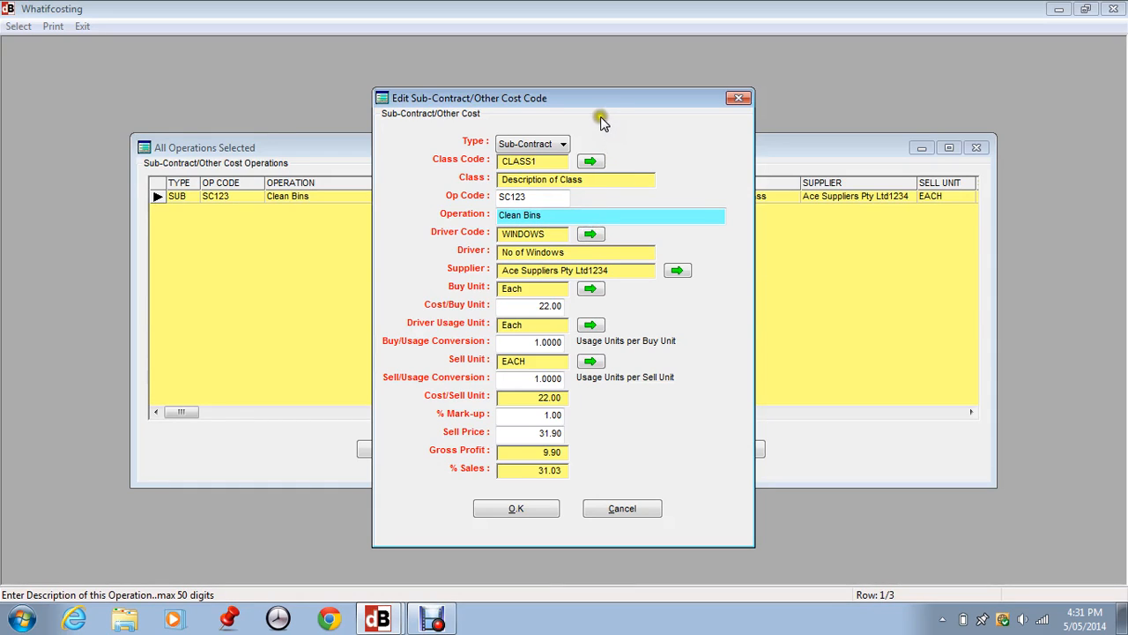
- Assign the JOB driver (No Driver Applicable) to the Clean Bins operation
click(588, 235)
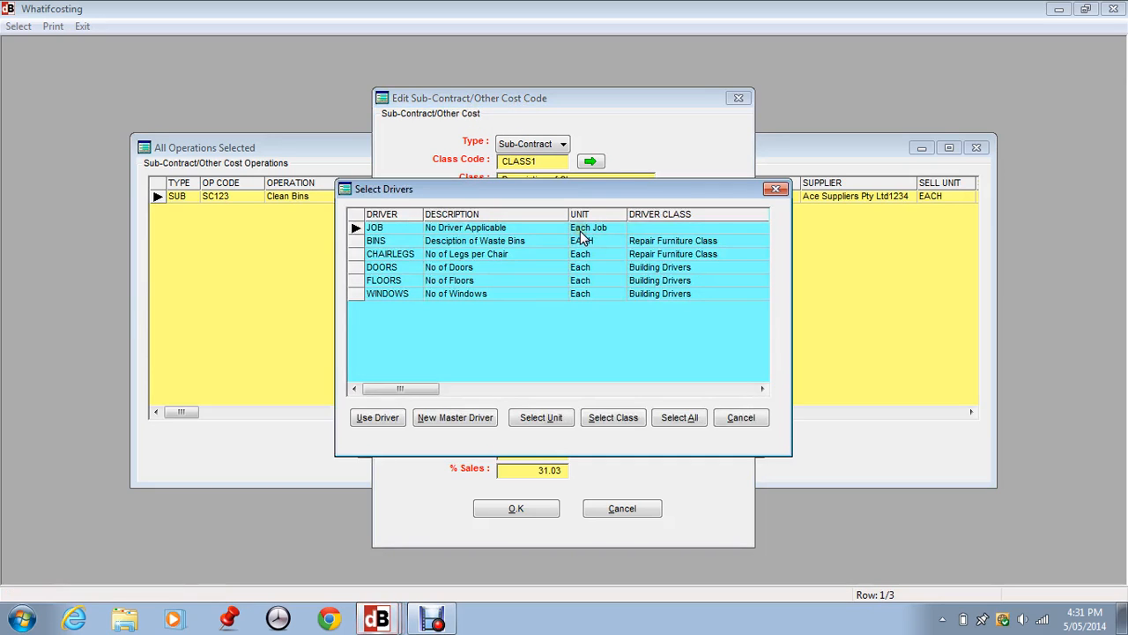
click(582, 230)
click(582, 229)
click(377, 228)
mouse_move(430, 226)
mouse_down()
mouse_move(481, 226)
mouse_move(390, 231)
mouse_up()
click(439, 221)
click(389, 223)
click(440, 220)
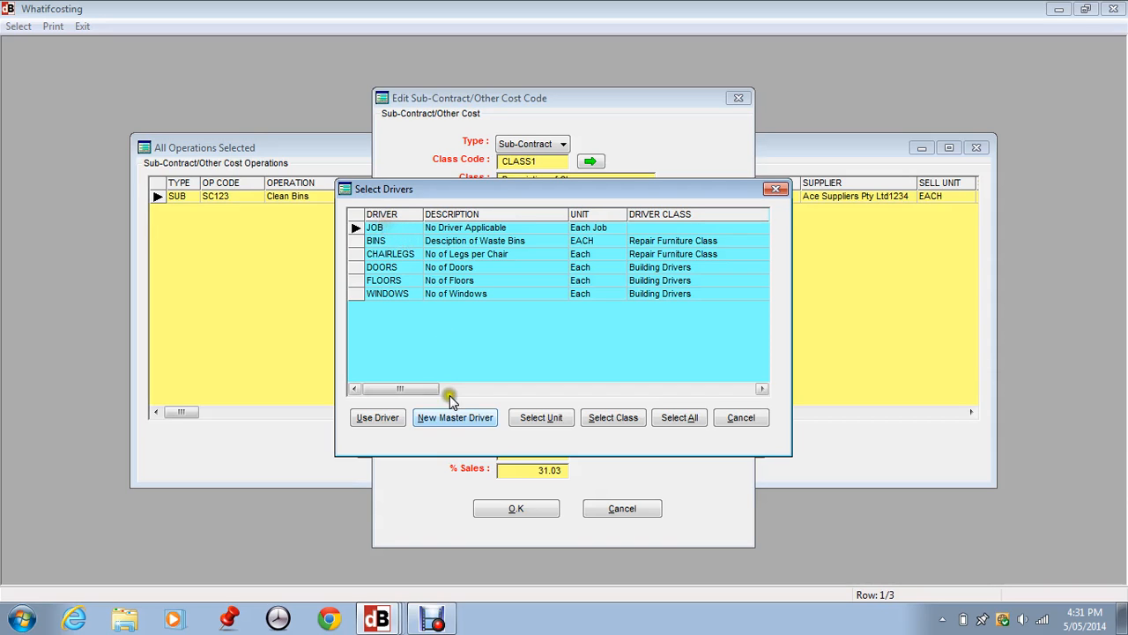
click(379, 417)
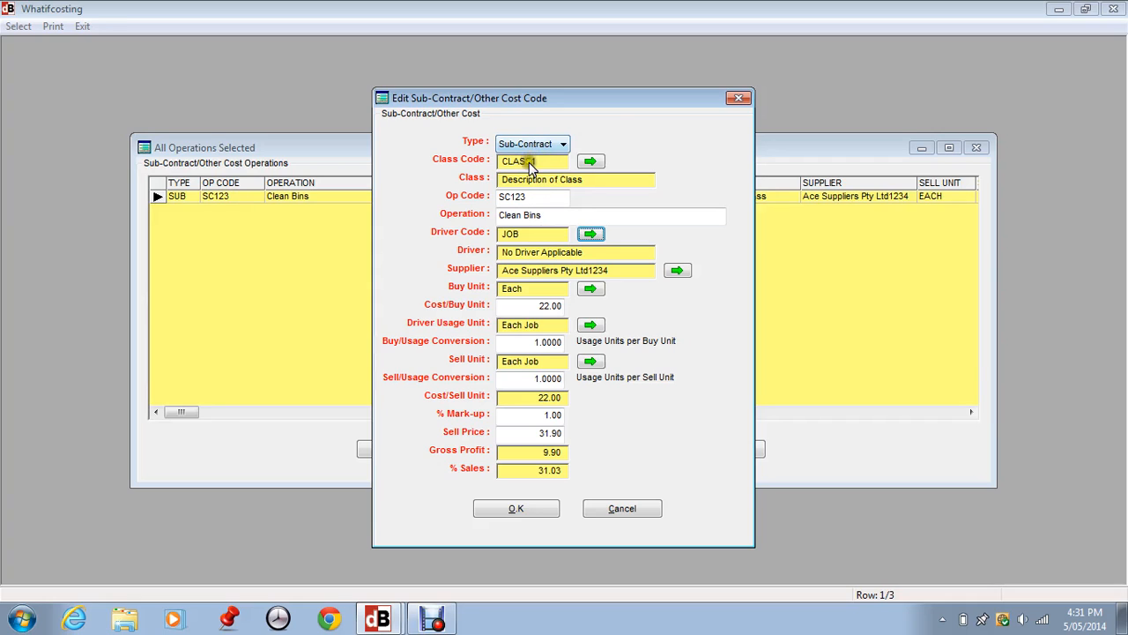
click(591, 236)
- Set the driver usage unit of the Clean Bins operation to Each
click(591, 325)
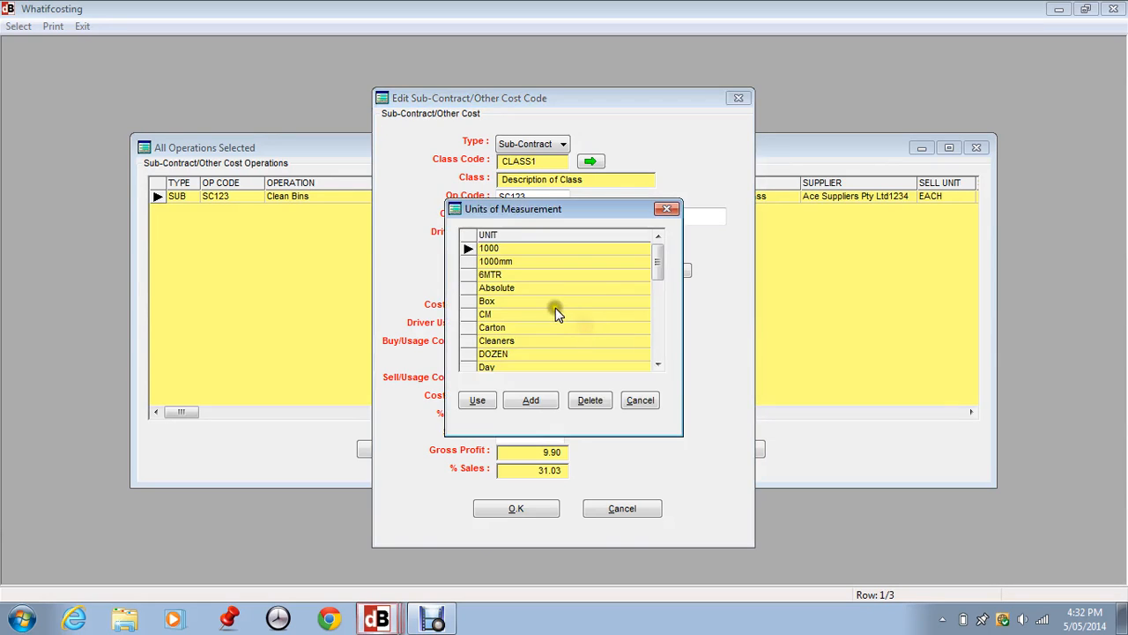
click(657, 346)
click(501, 300)
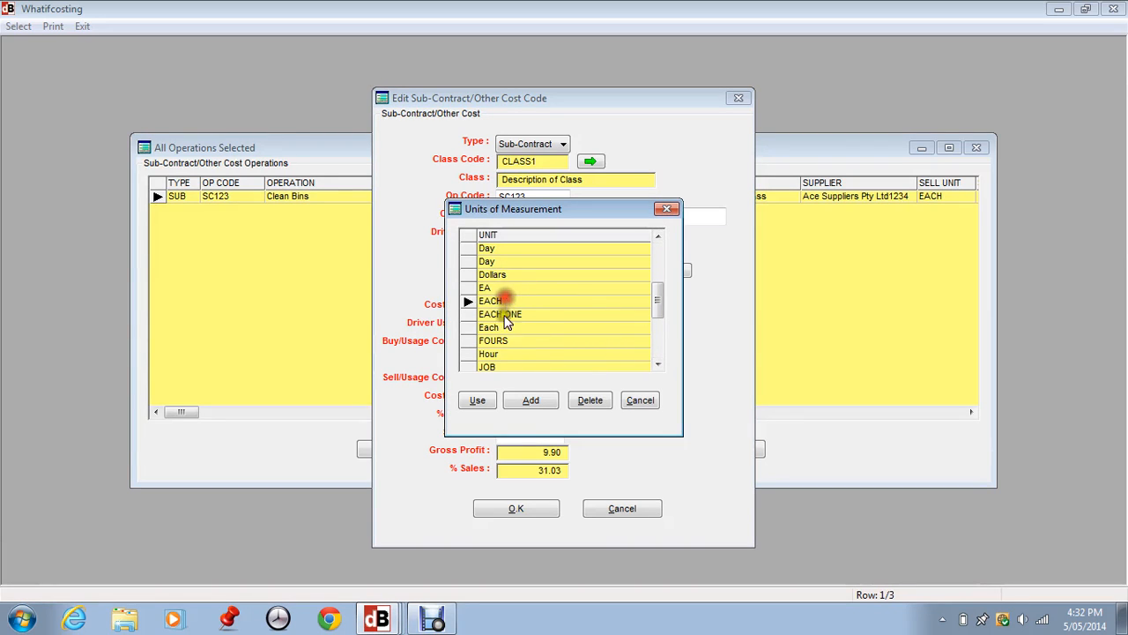
click(491, 327)
click(476, 400)
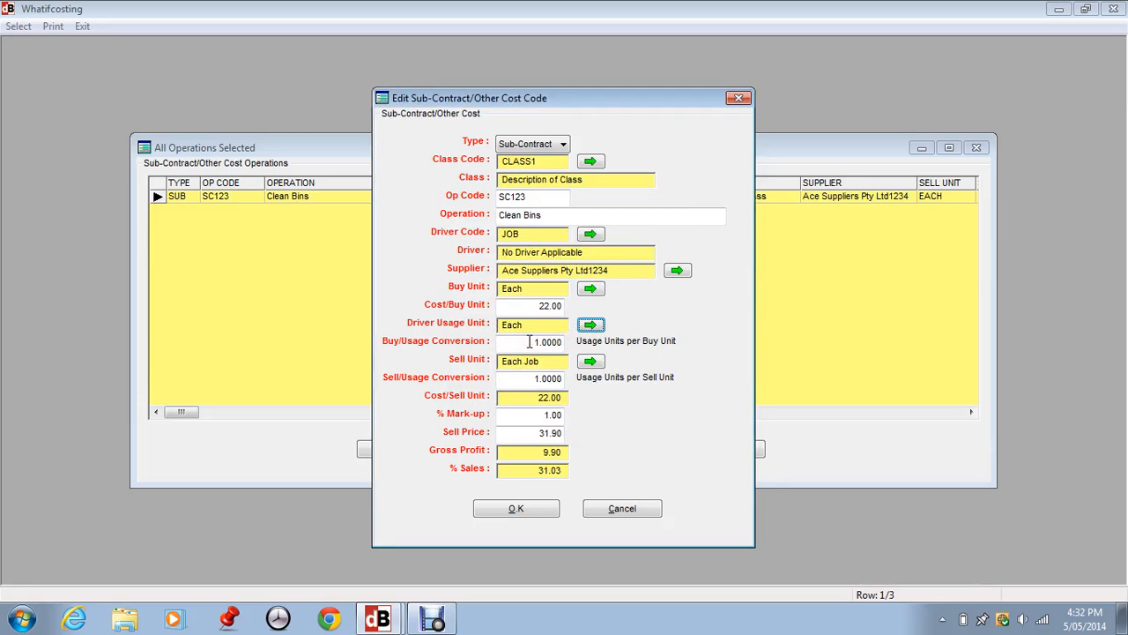
- Set the sell unit of the Clean Bins operation to Each
click(588, 361)
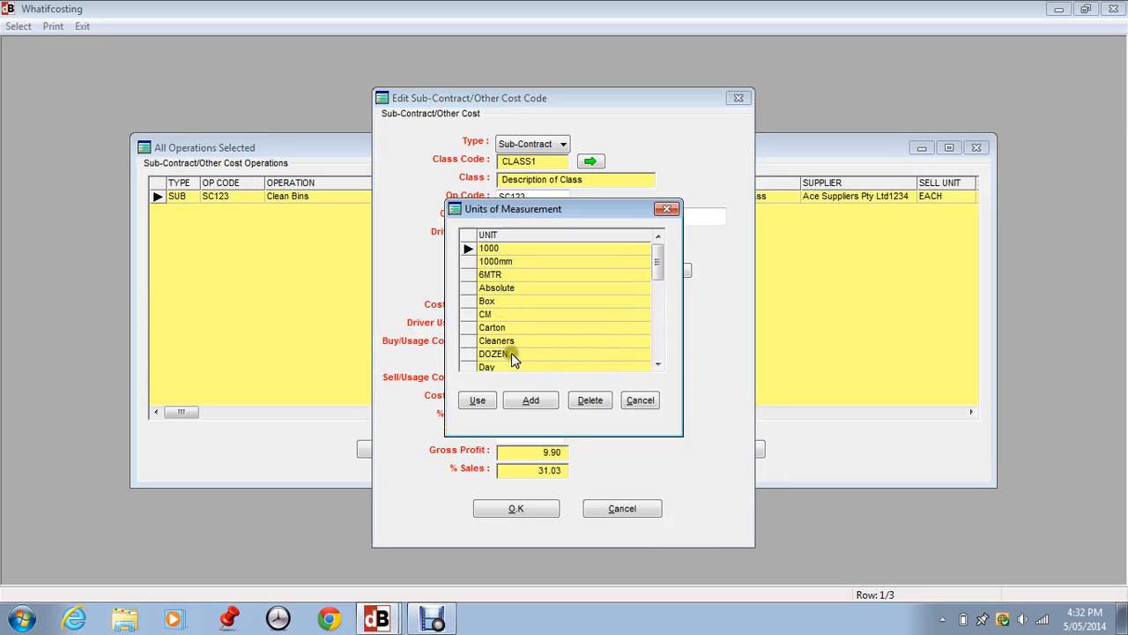
click(657, 345)
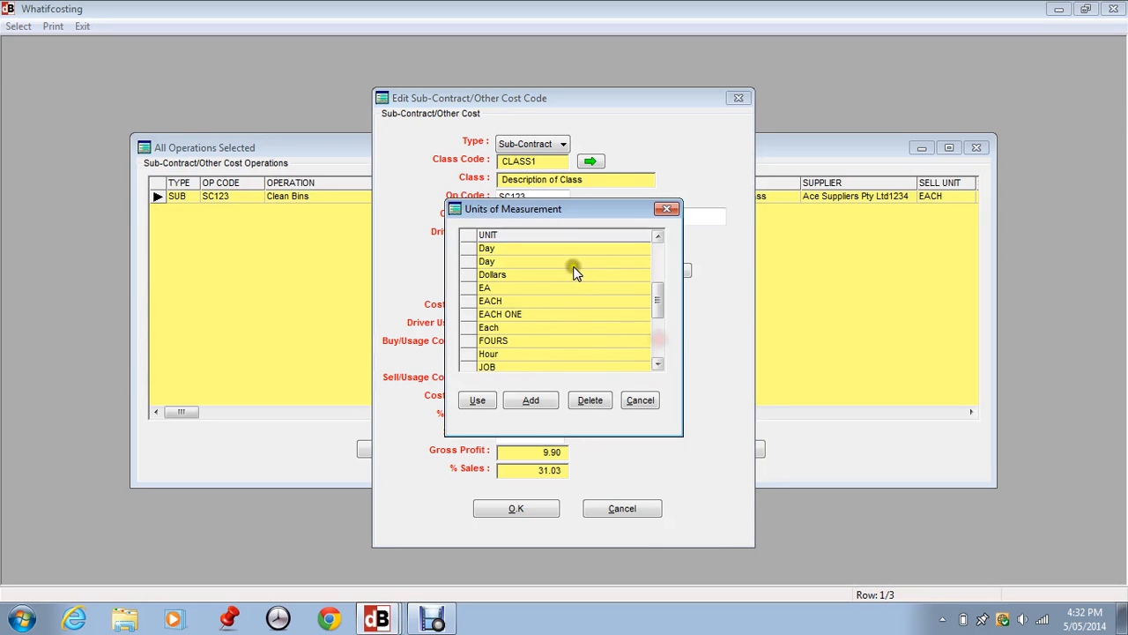
click(500, 328)
click(477, 400)
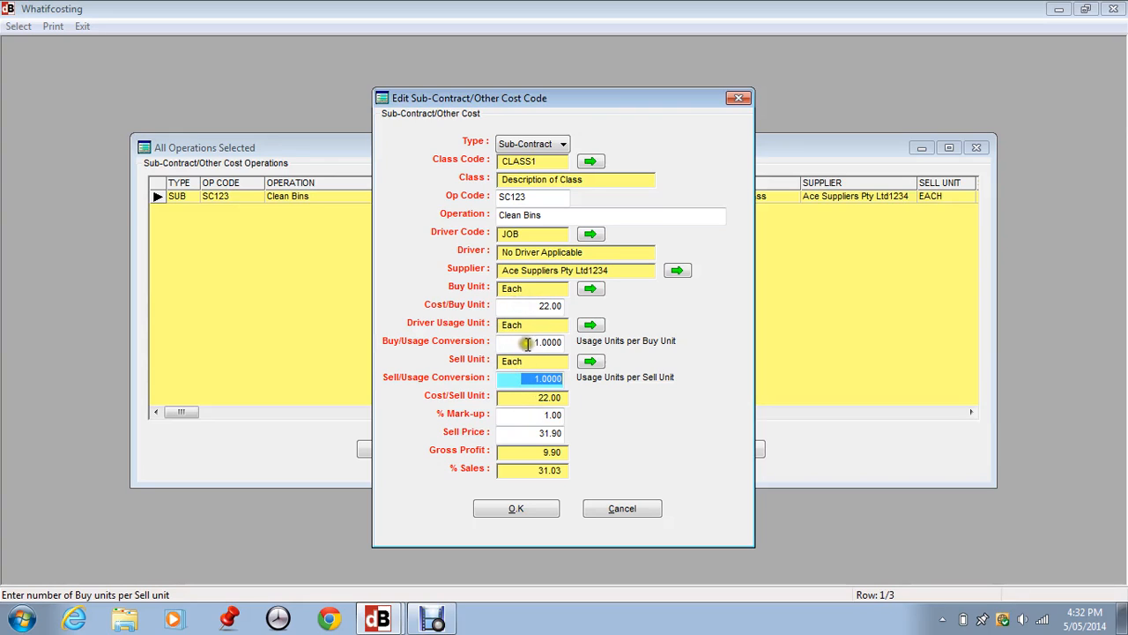
- Check the operation's mark-up field and change its class to XP1, Cement Contracts
click(525, 414)
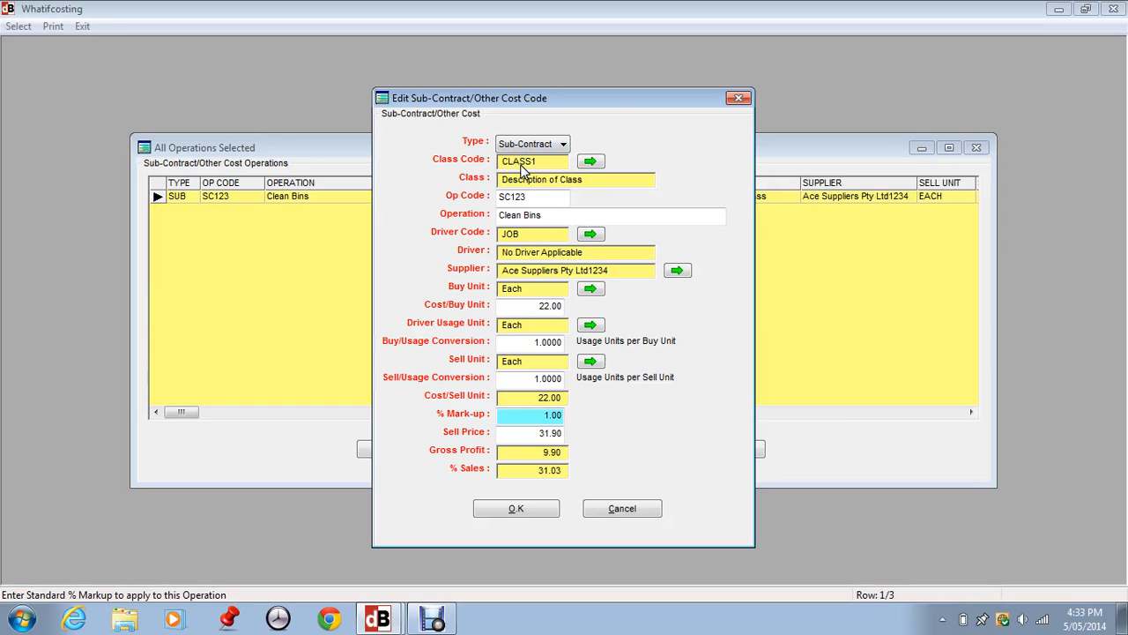
click(583, 159)
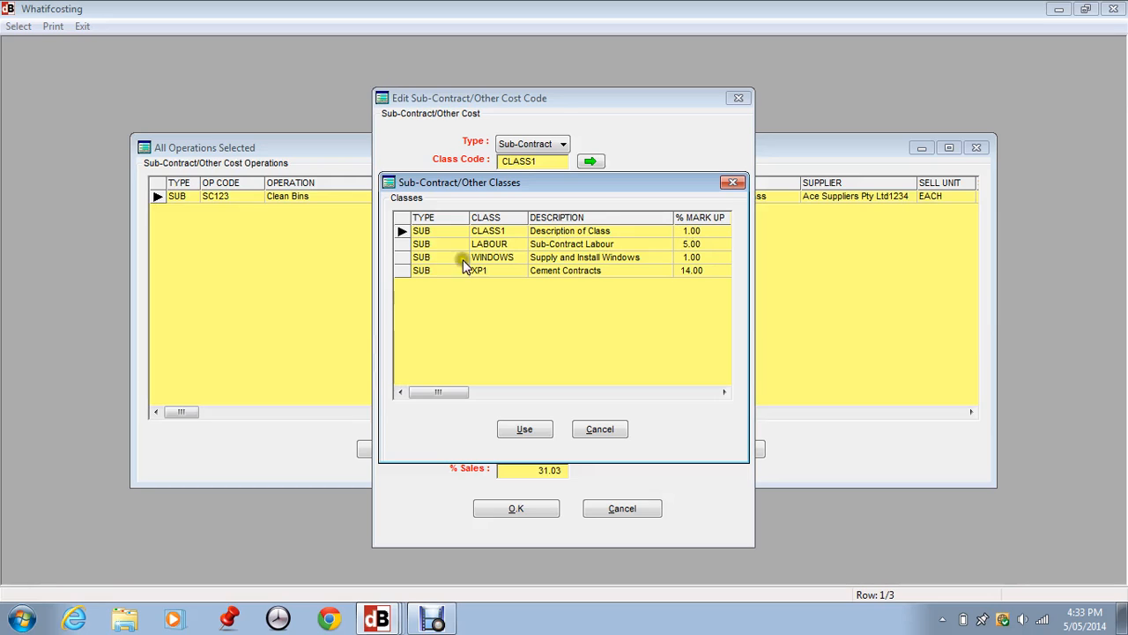
click(426, 271)
click(542, 429)
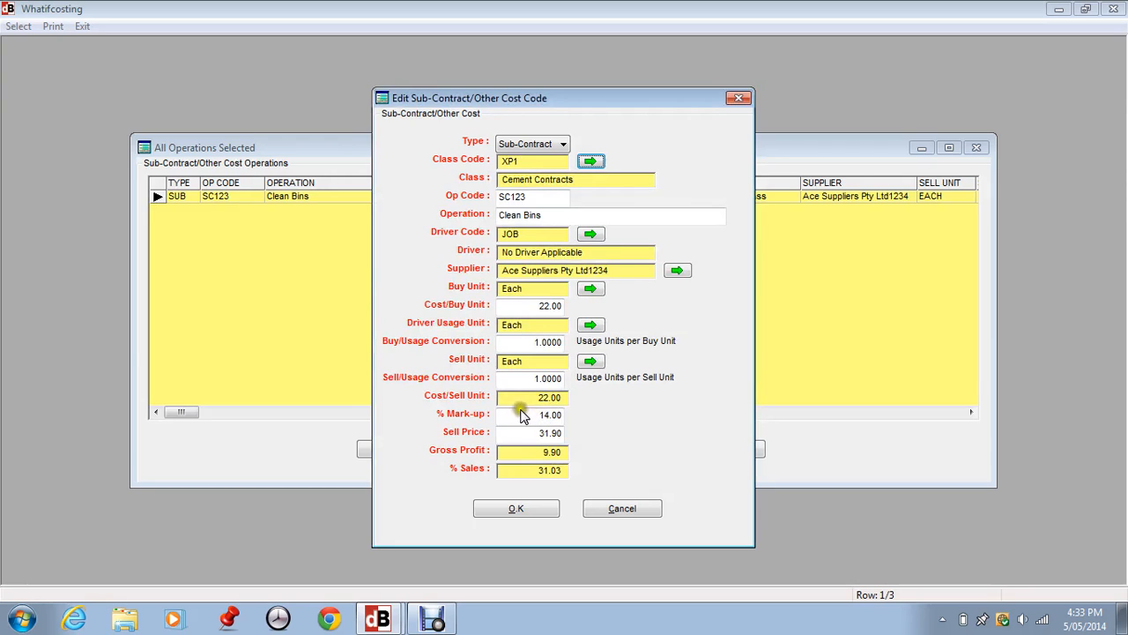
- Review the mark-up and sell price fields, save the Clean Bins operation and close the operations list
click(592, 161)
click(589, 164)
click(590, 164)
click(596, 163)
click(531, 417)
click(524, 435)
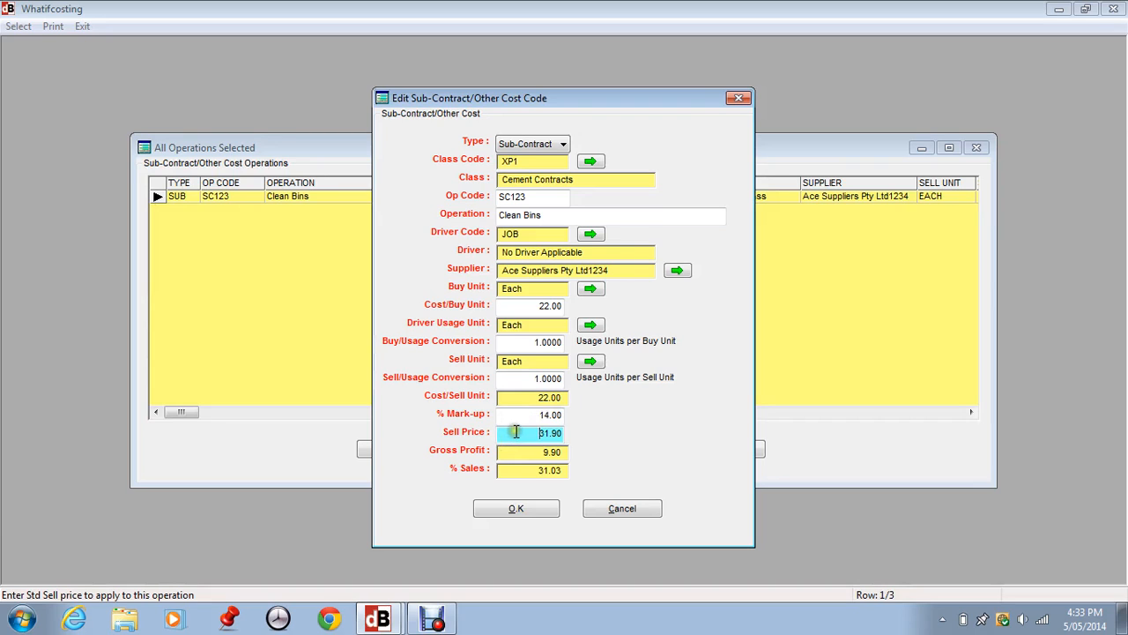
click(519, 507)
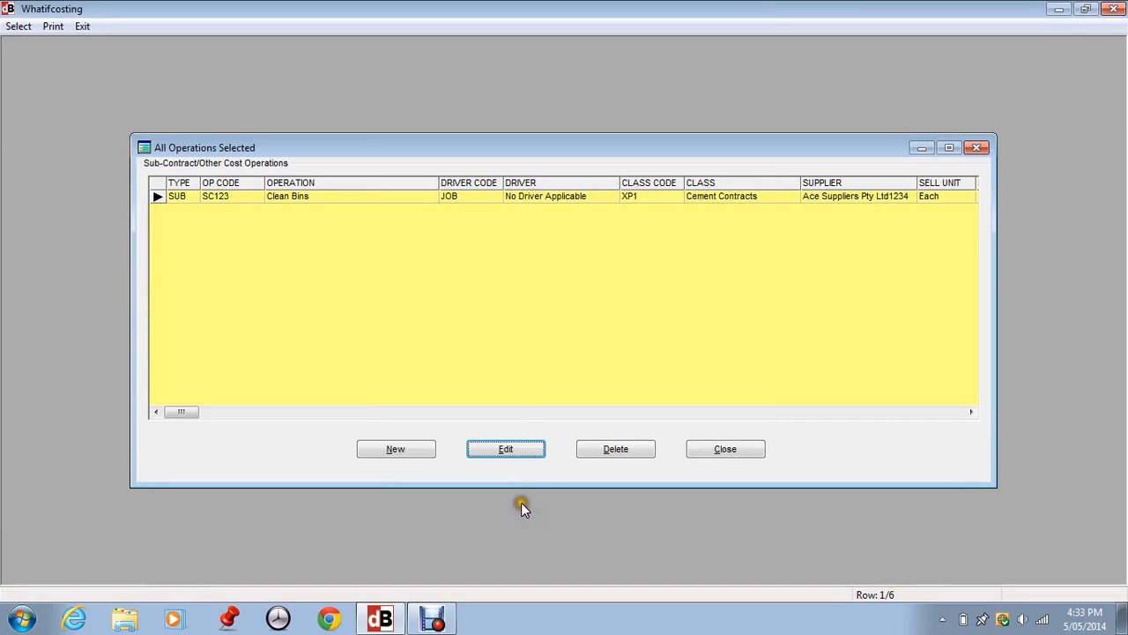
click(709, 449)
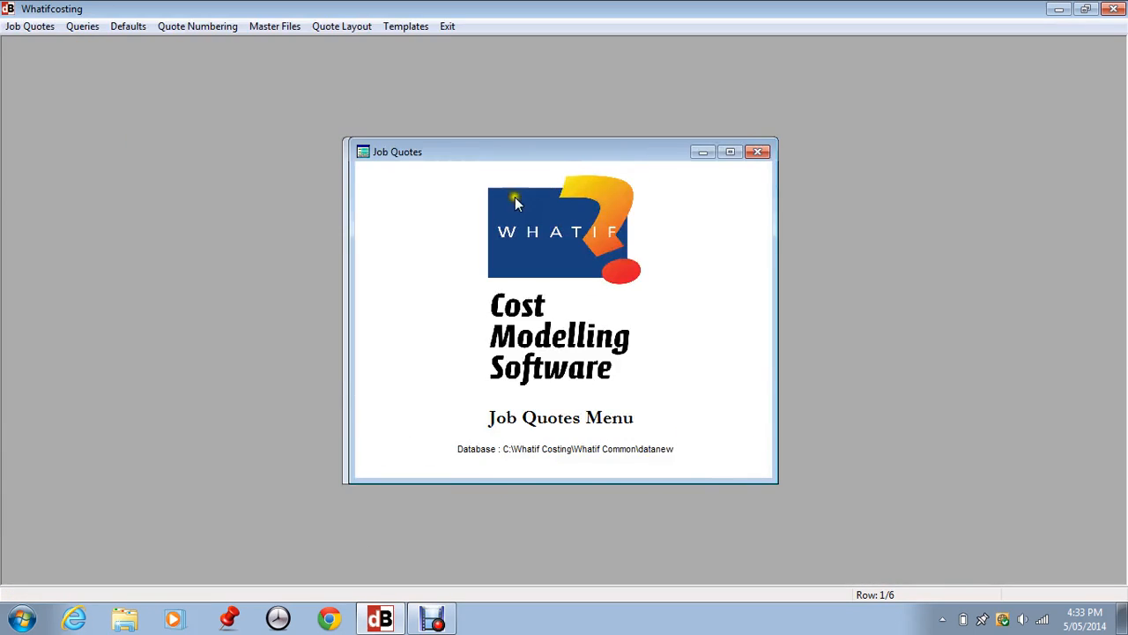
- Open the Standard Materials Usages/Driver master file and bring up the Std Usage 01513 record for editing
click(269, 26)
mouse_move(312, 82)
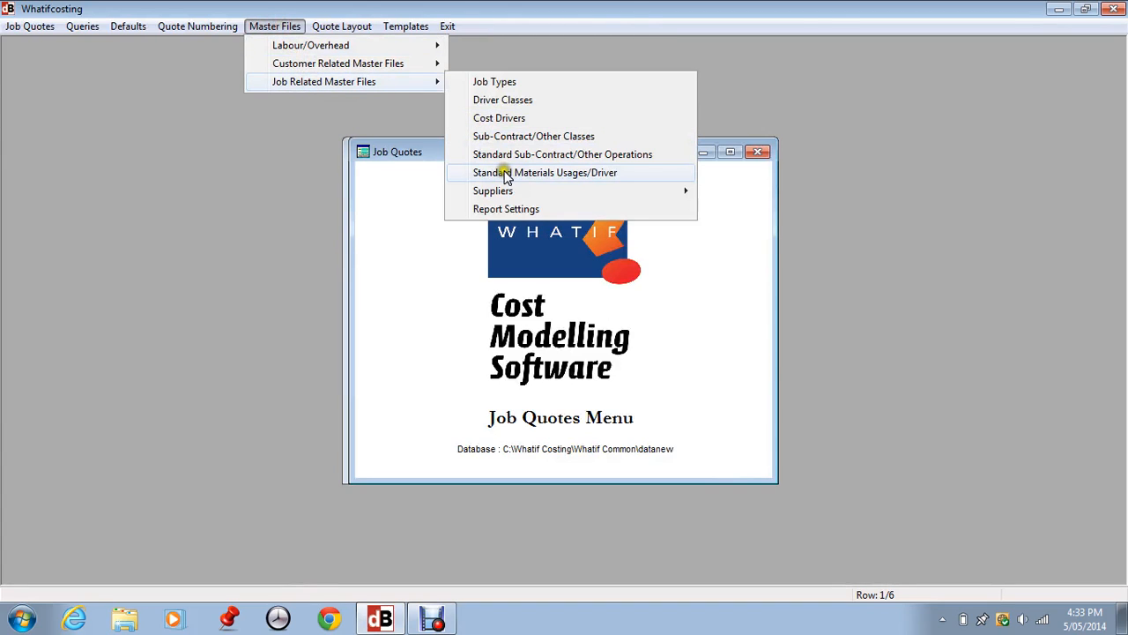
click(562, 155)
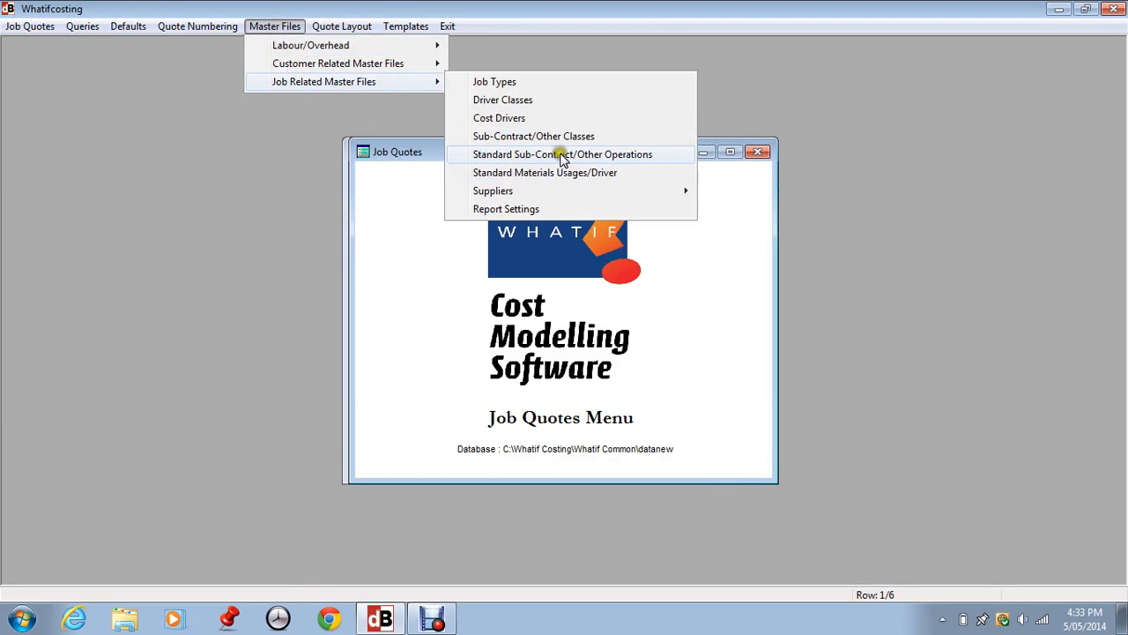
click(535, 172)
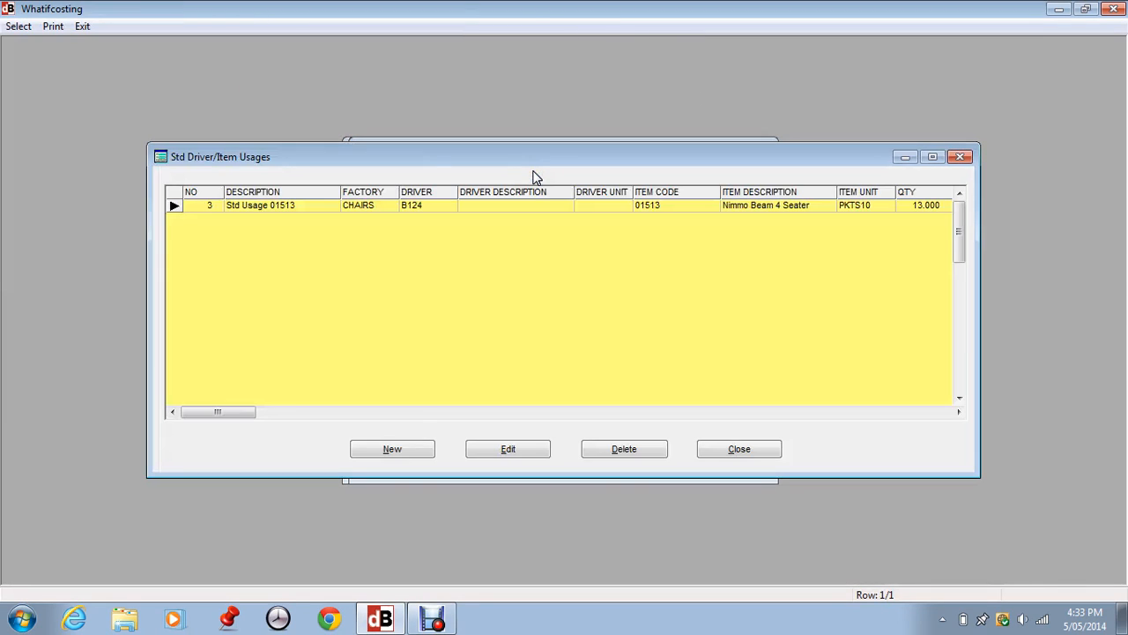
click(507, 449)
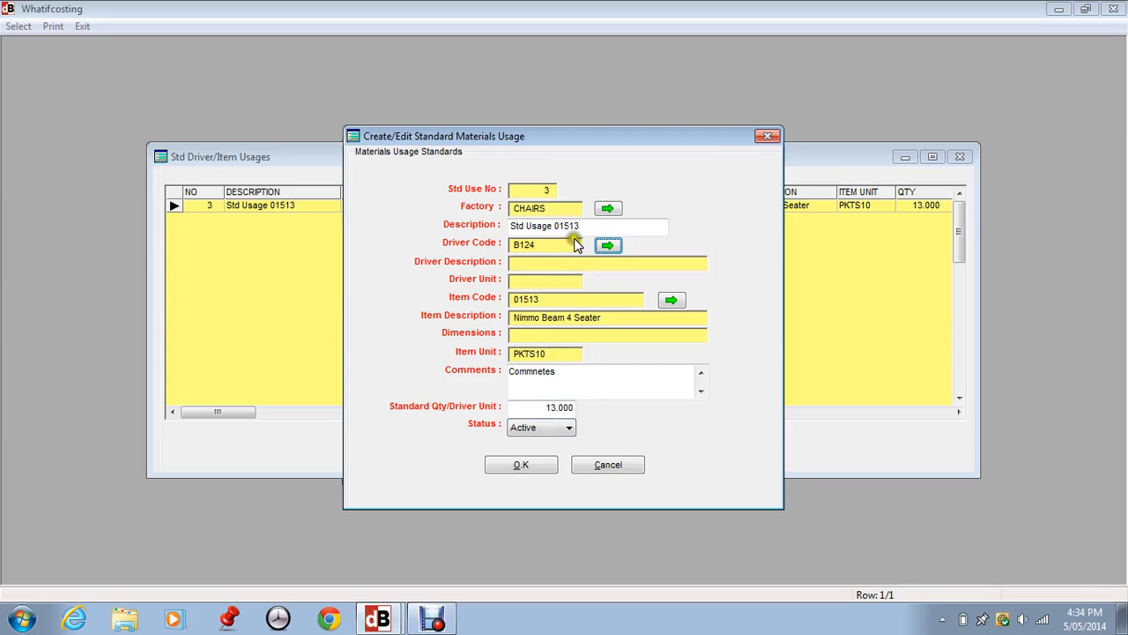
- Assign the DOORS driver to the Std Usage 01513 record
click(607, 247)
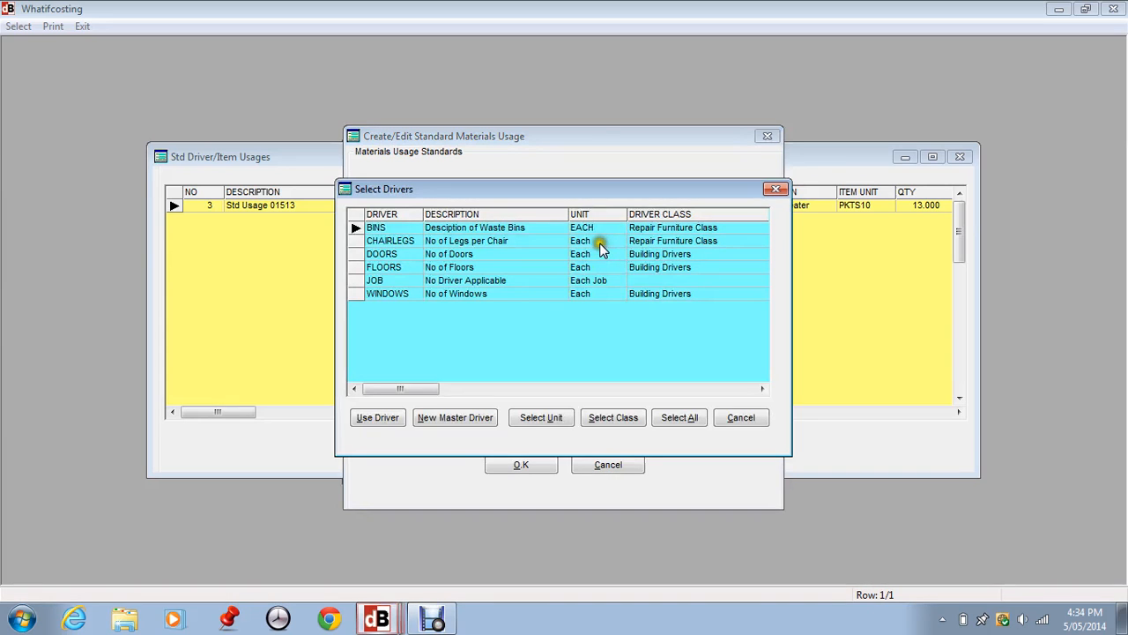
click(382, 254)
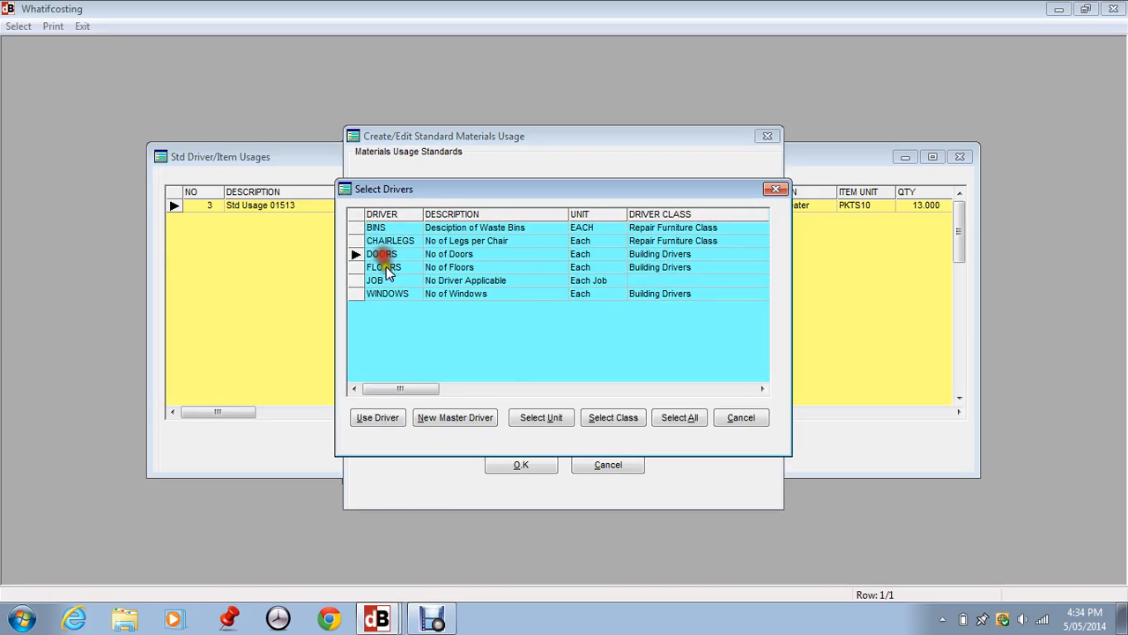
click(377, 417)
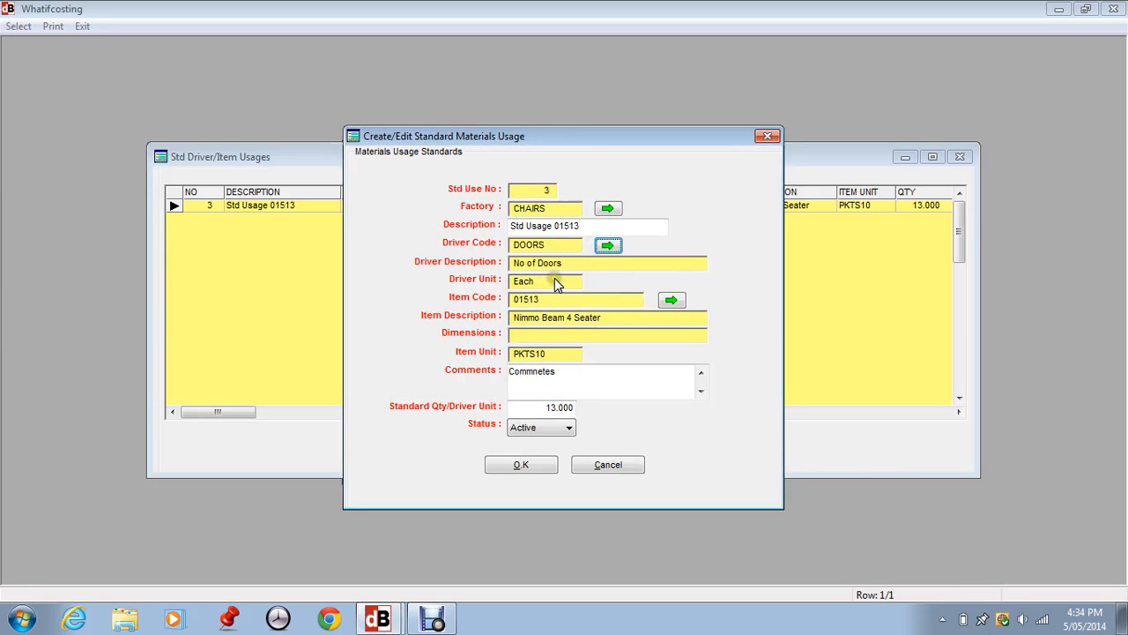
- Choose item 0463, C/Rail Mount Bracket, as the material for the standard usage
click(670, 301)
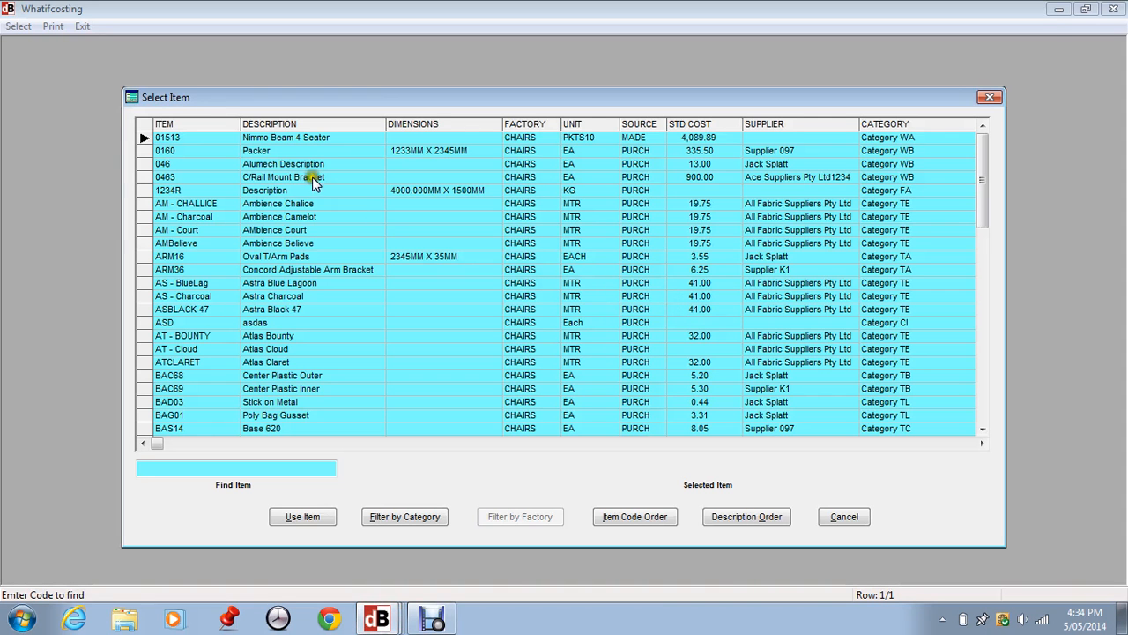
click(181, 176)
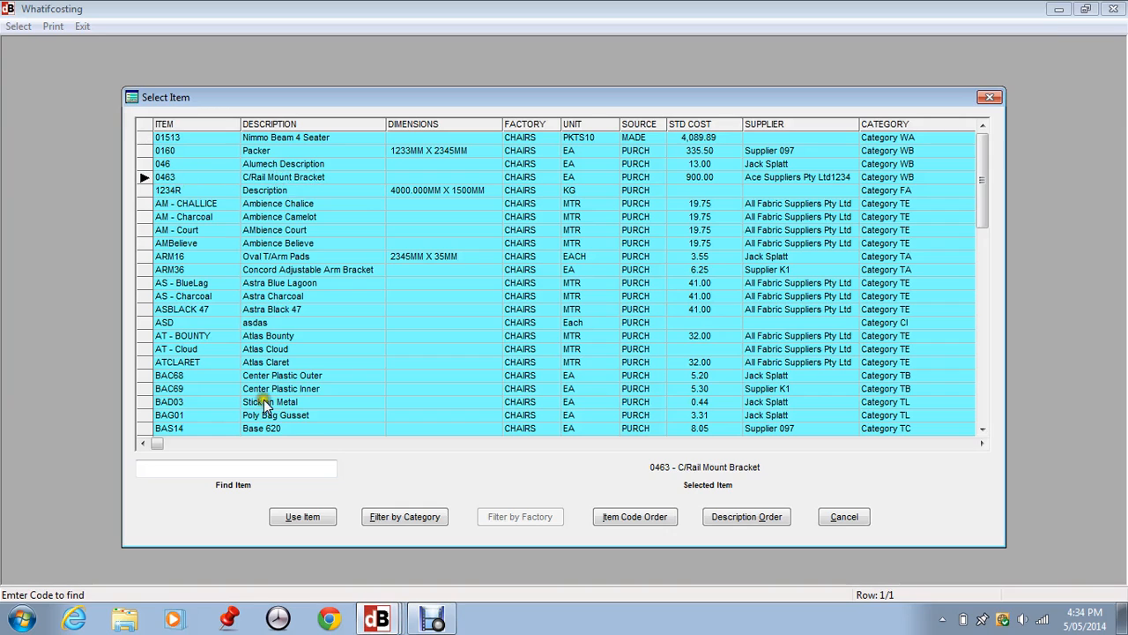
click(299, 519)
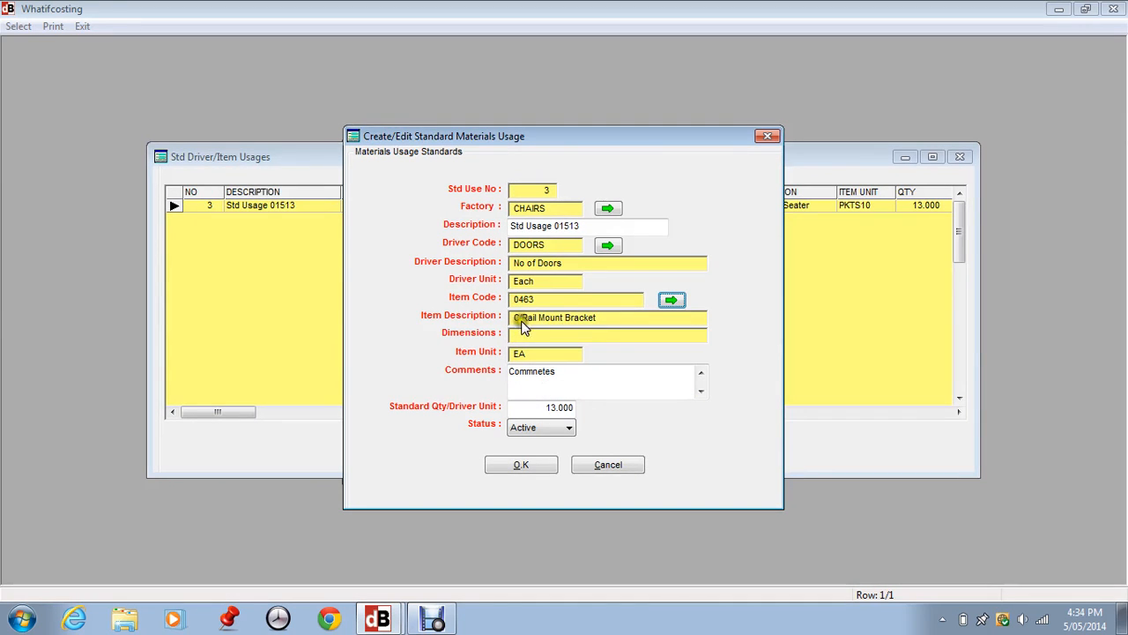
- Set the standard quantity per driver unit to 4, save the materials usage and review its entry in the list
click(545, 406)
text(4)
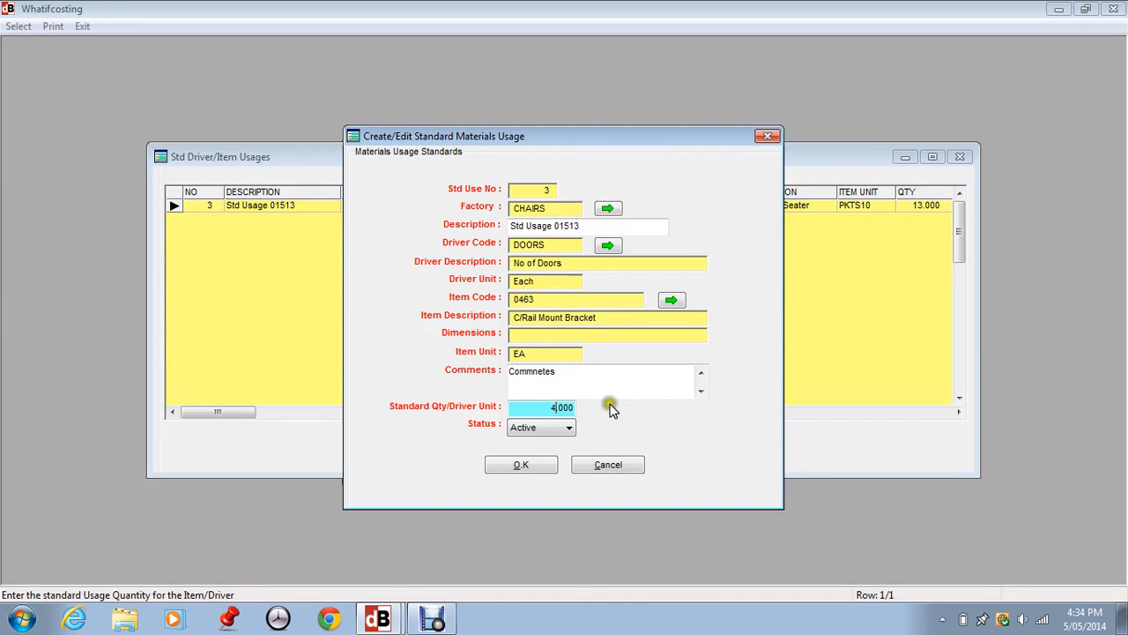
key(Tab)
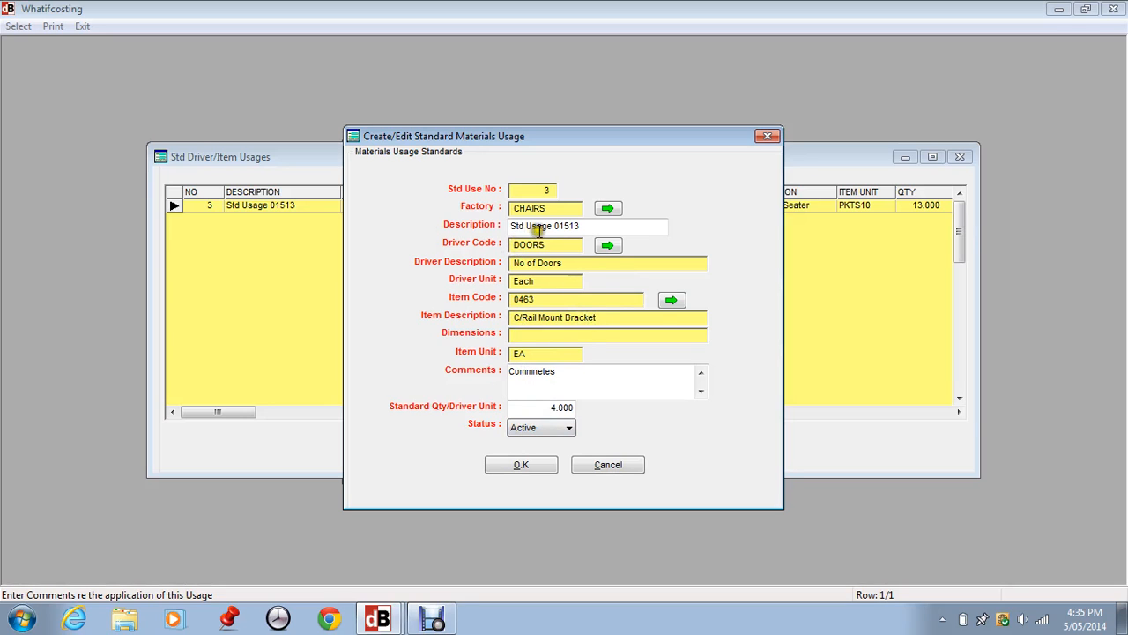
click(519, 466)
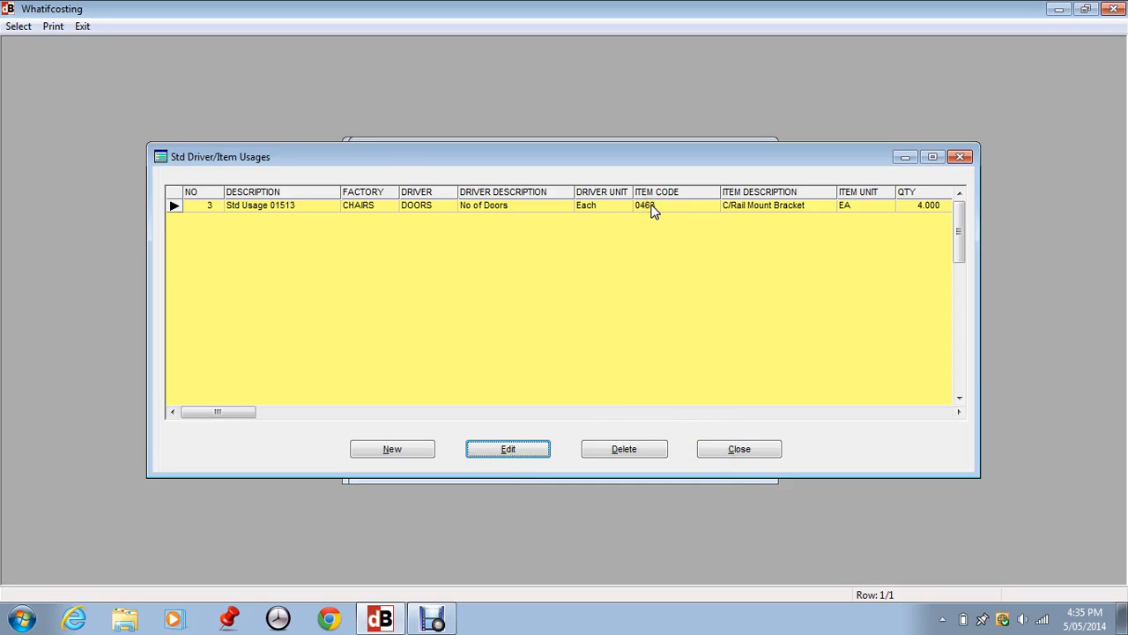
click(352, 181)
click(276, 207)
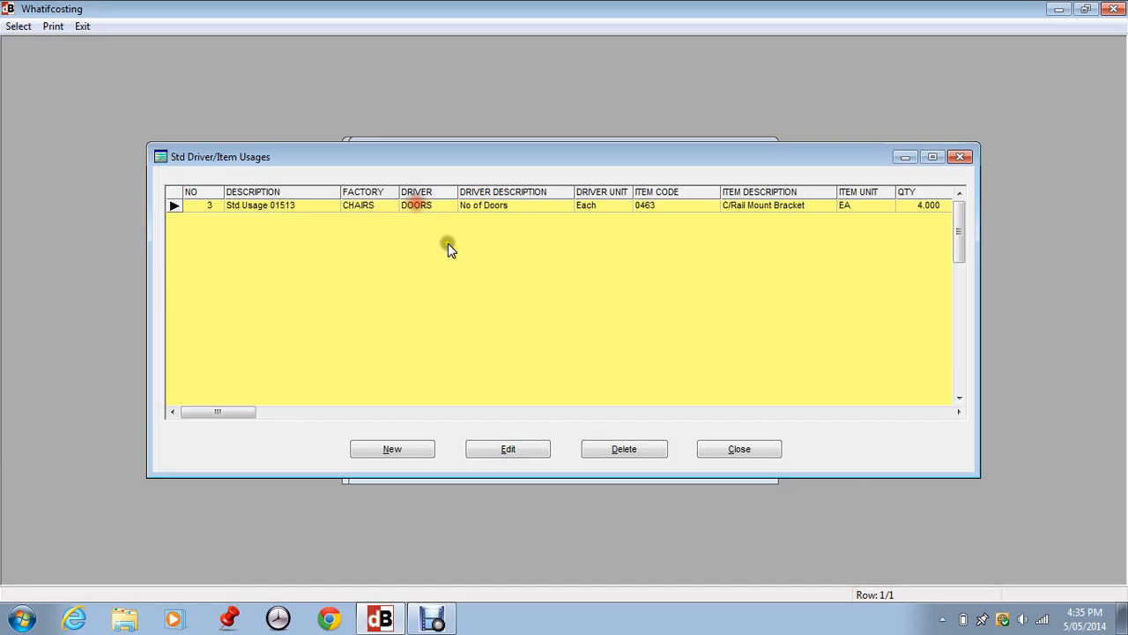
- Close the standard driver/item usages list and open the Suppliers Master File from the job related master files
click(722, 447)
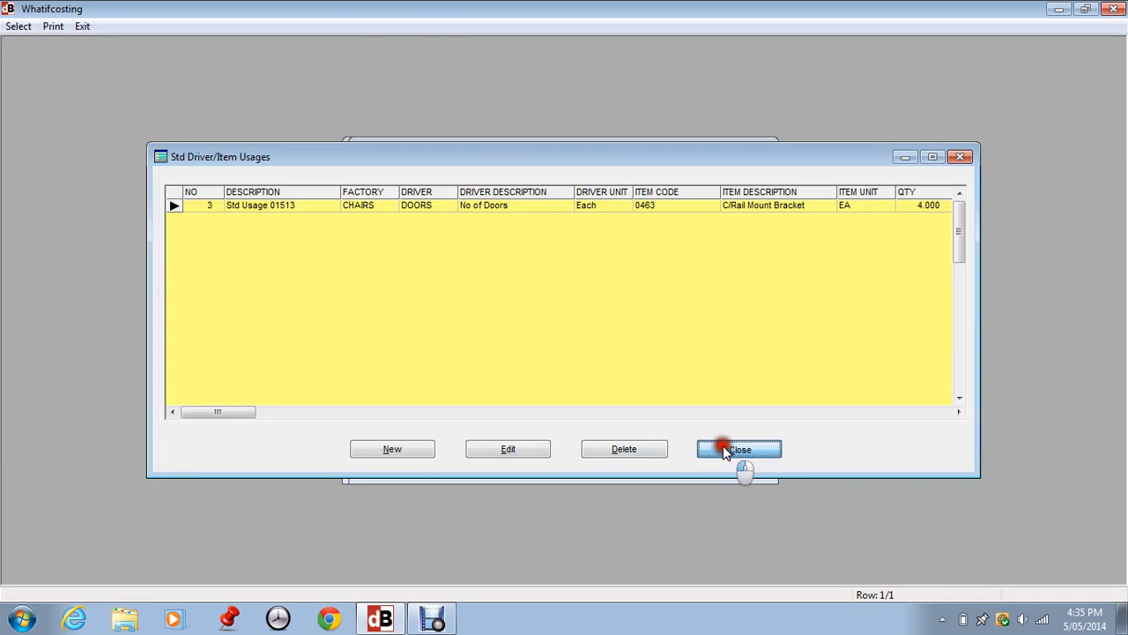
click(275, 25)
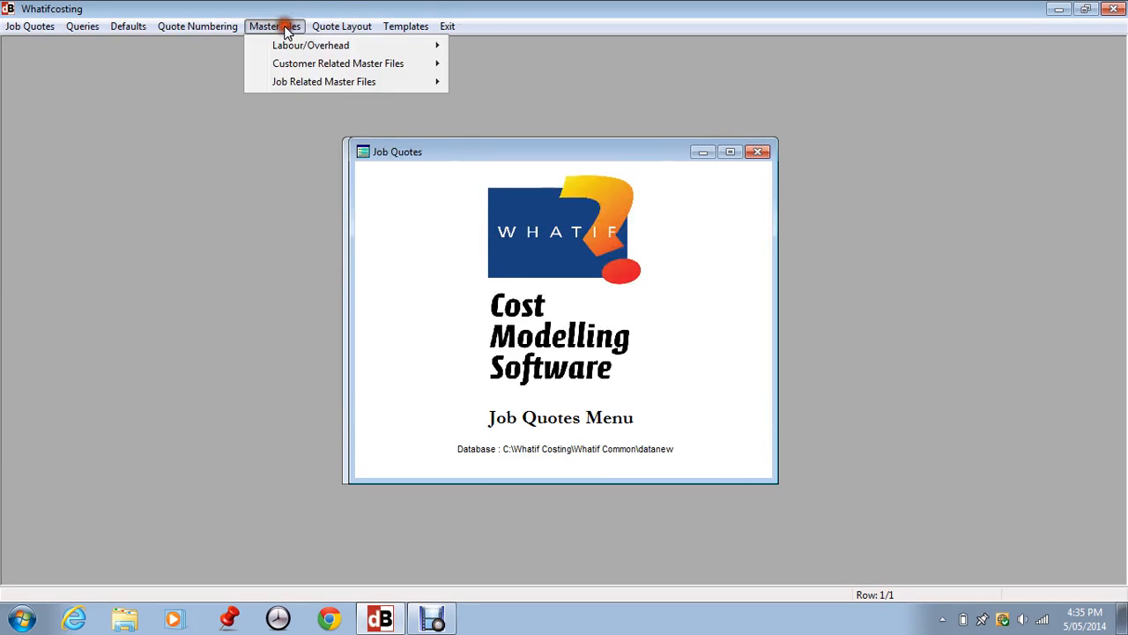
mouse_move(304, 84)
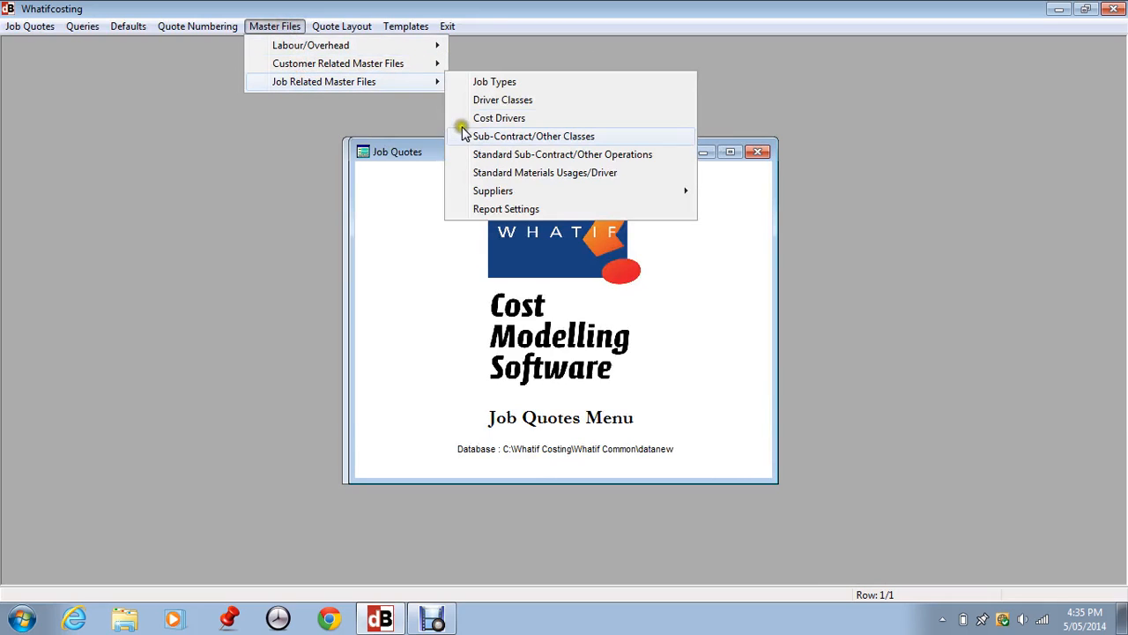
mouse_move(491, 196)
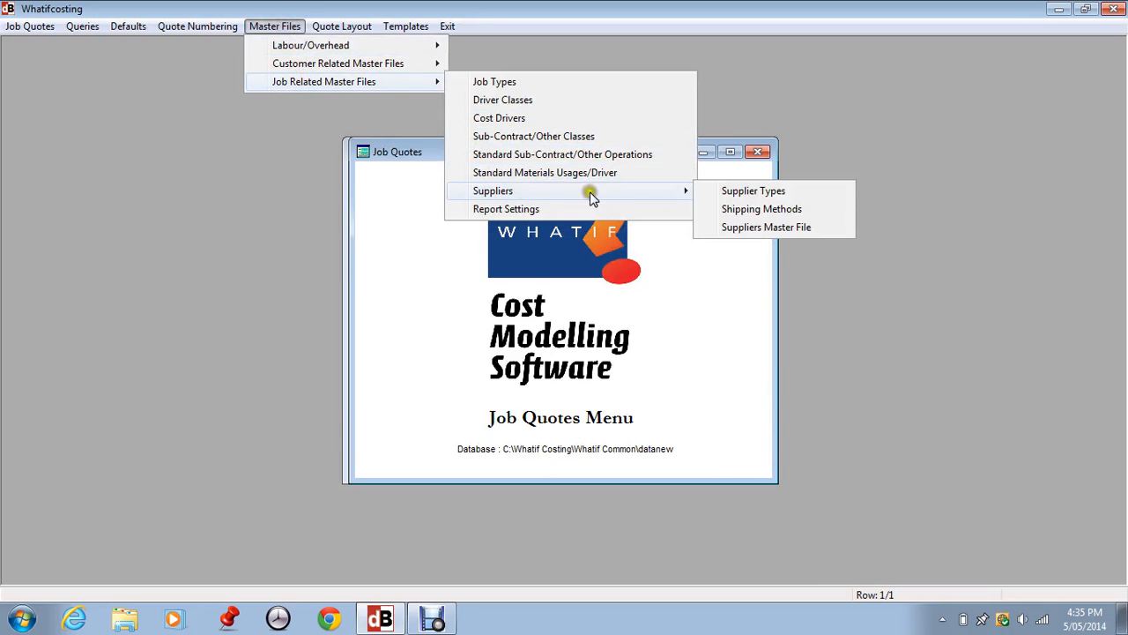
click(721, 193)
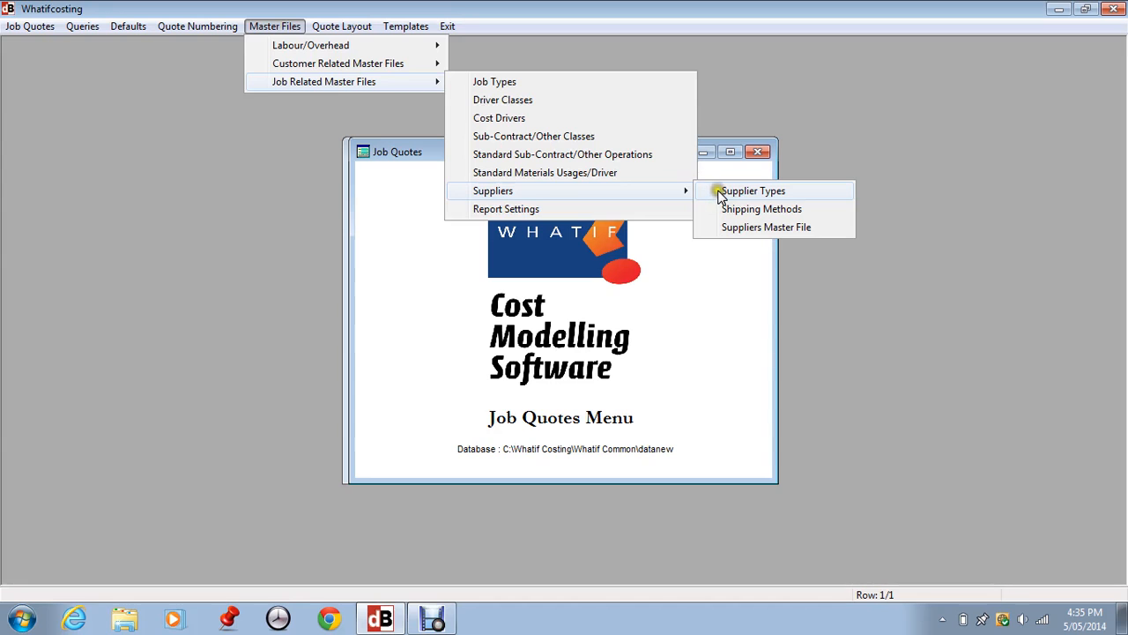
click(724, 211)
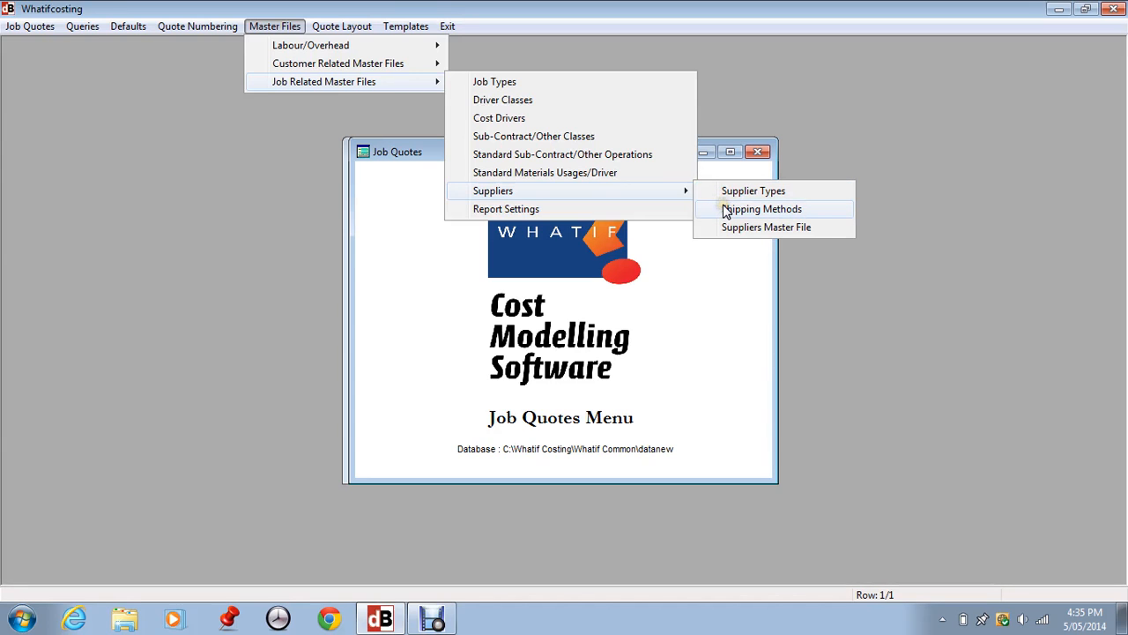
click(734, 228)
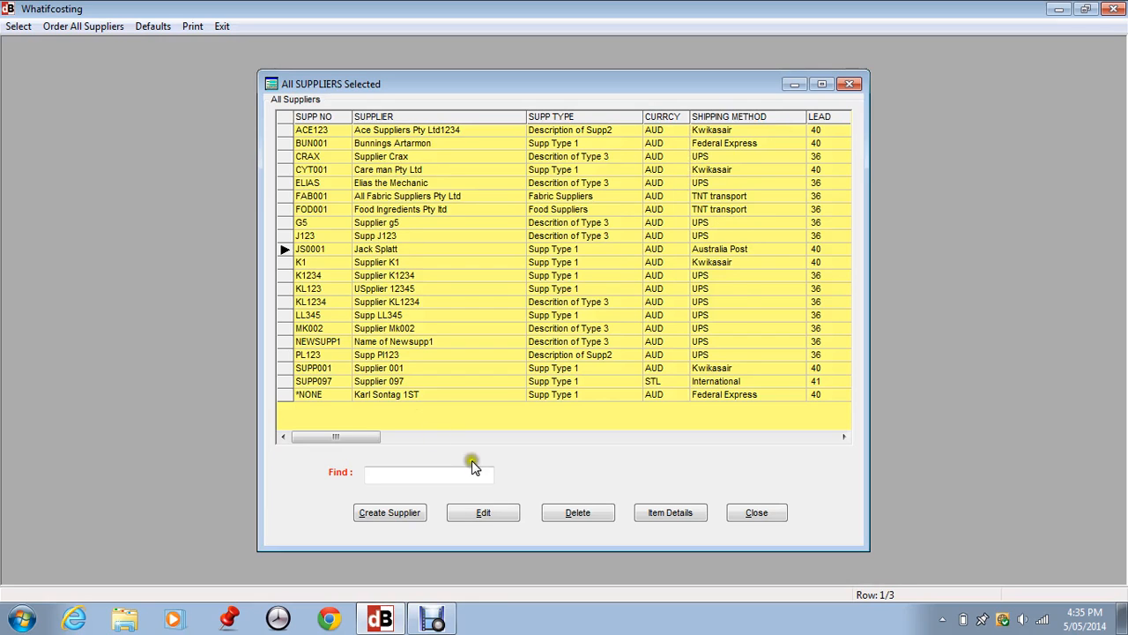
- Review the selected supplier's editable details, including the selectable supplier types and currency, keep the record as it is and close the supplier list
click(485, 516)
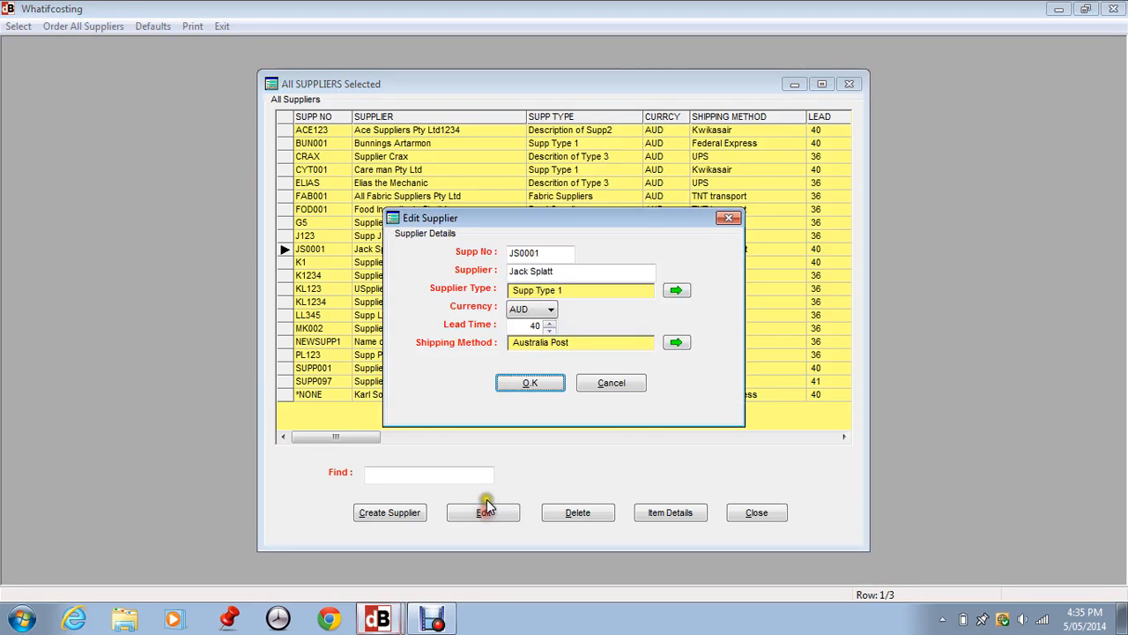
click(561, 253)
click(586, 266)
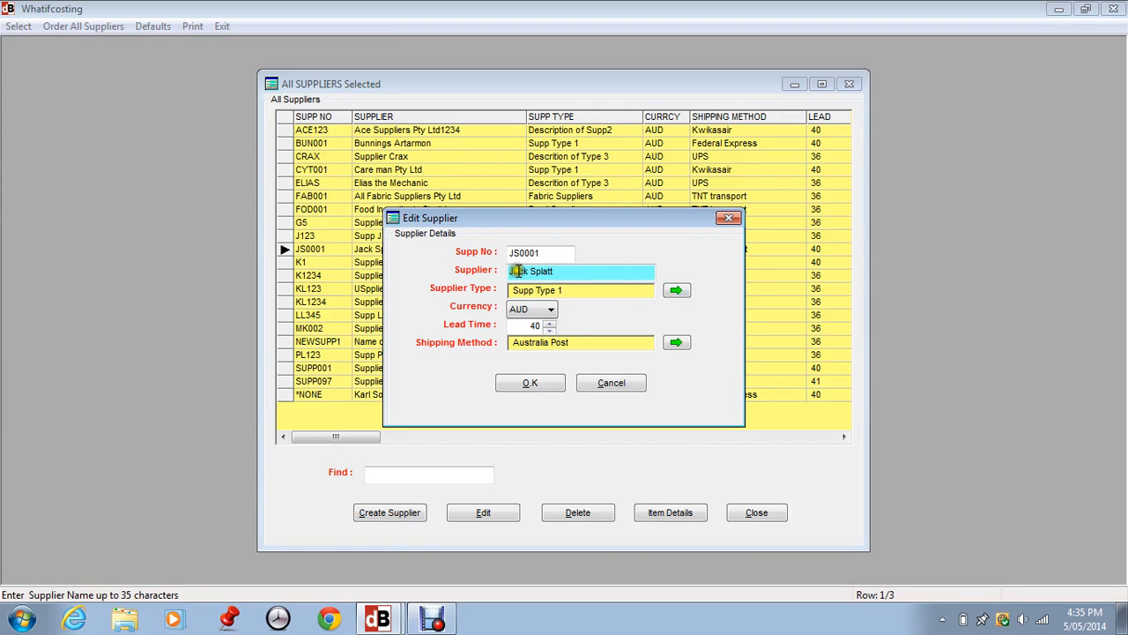
click(675, 290)
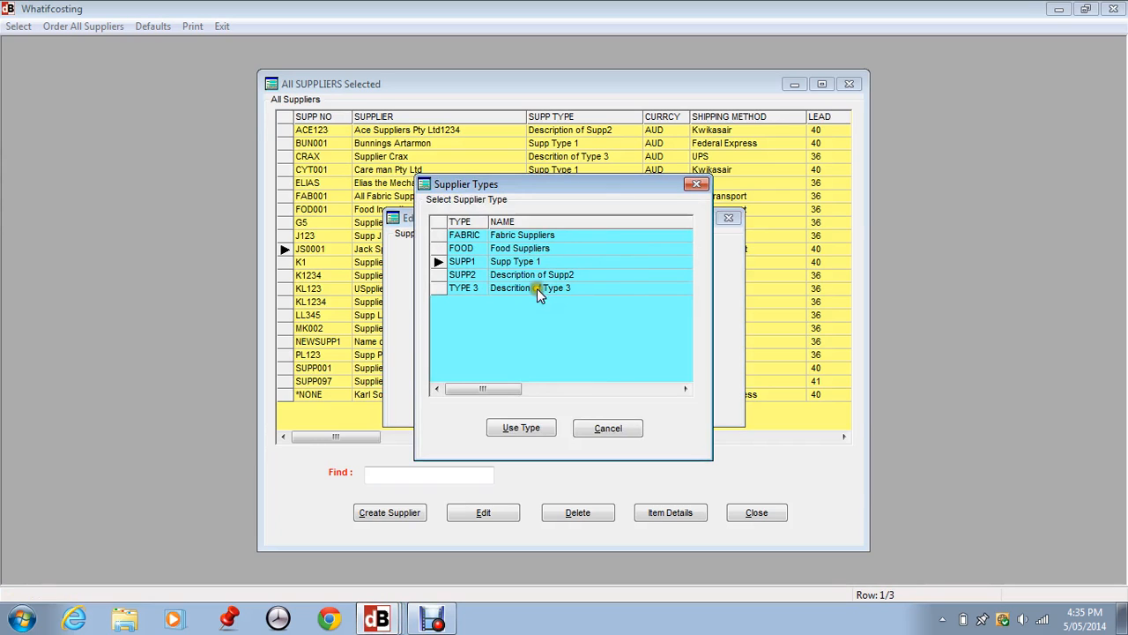
click(608, 427)
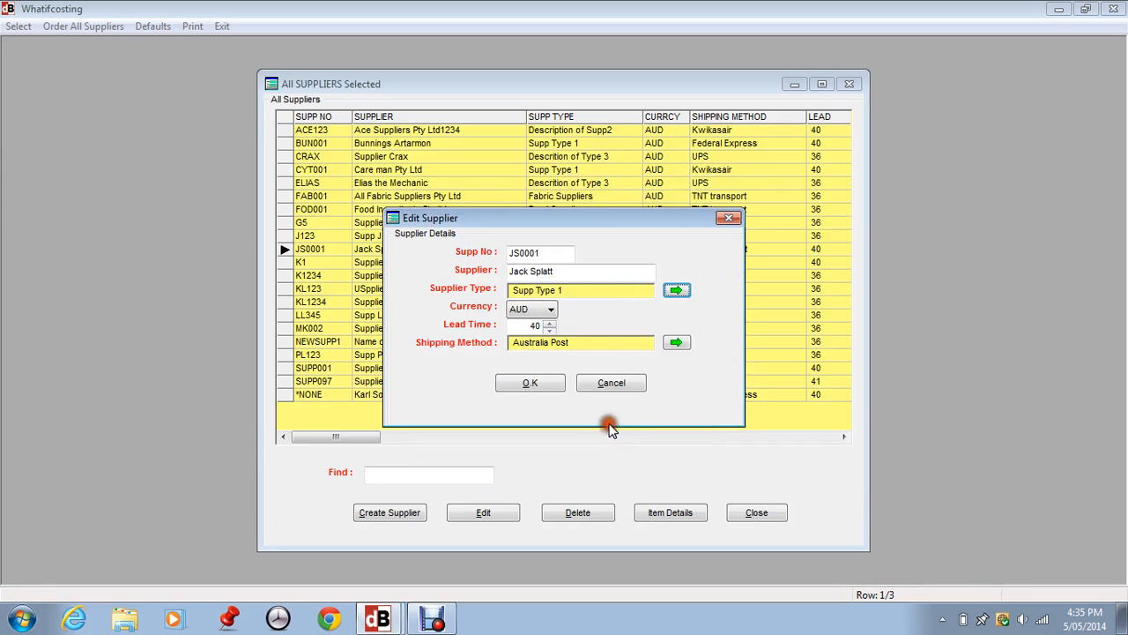
click(517, 313)
click(534, 383)
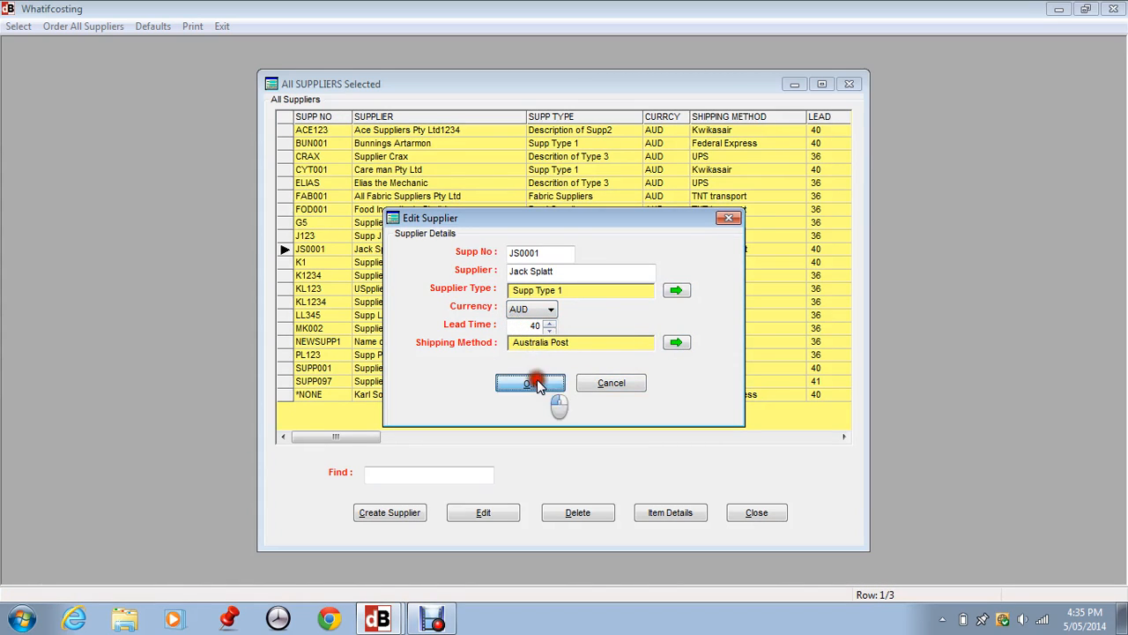
click(756, 514)
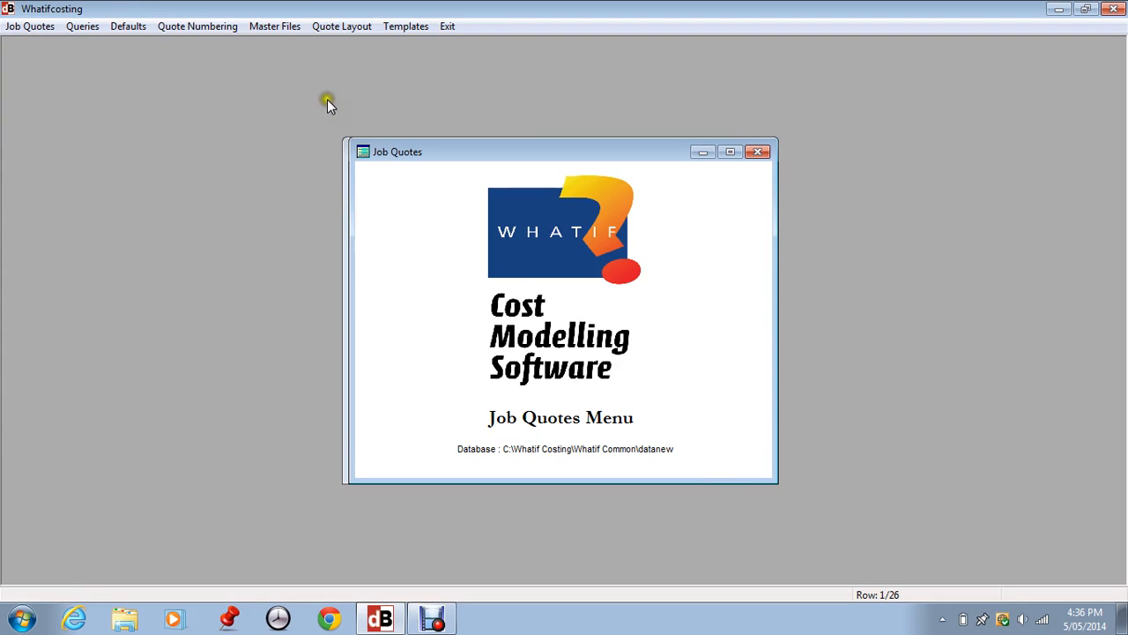
- Bring up the choices for job related master files
click(275, 27)
click(278, 79)
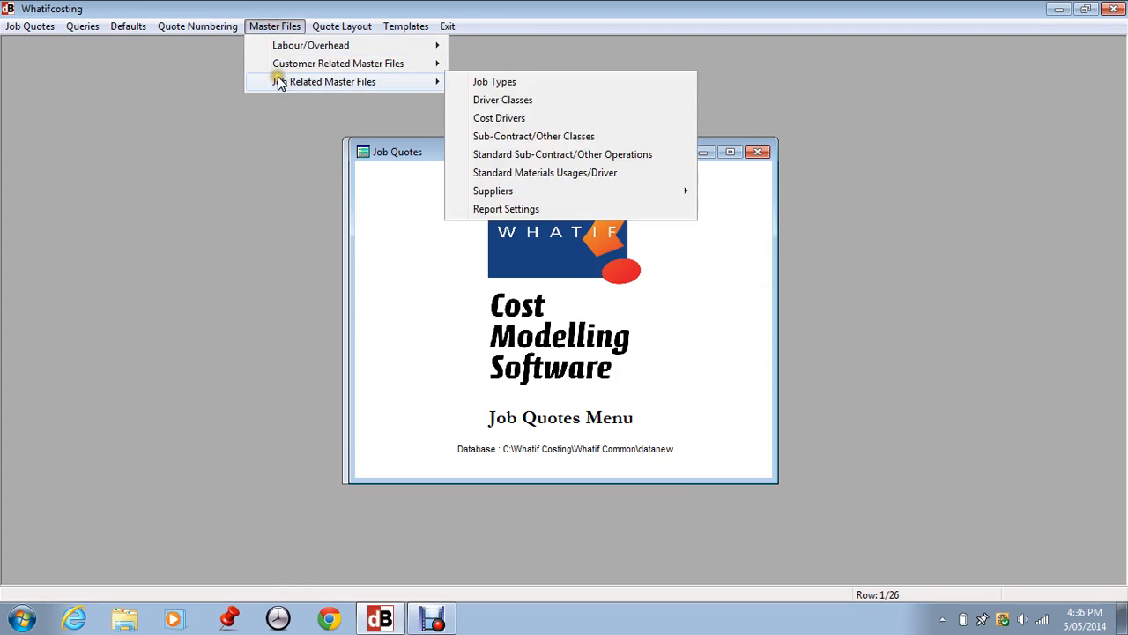